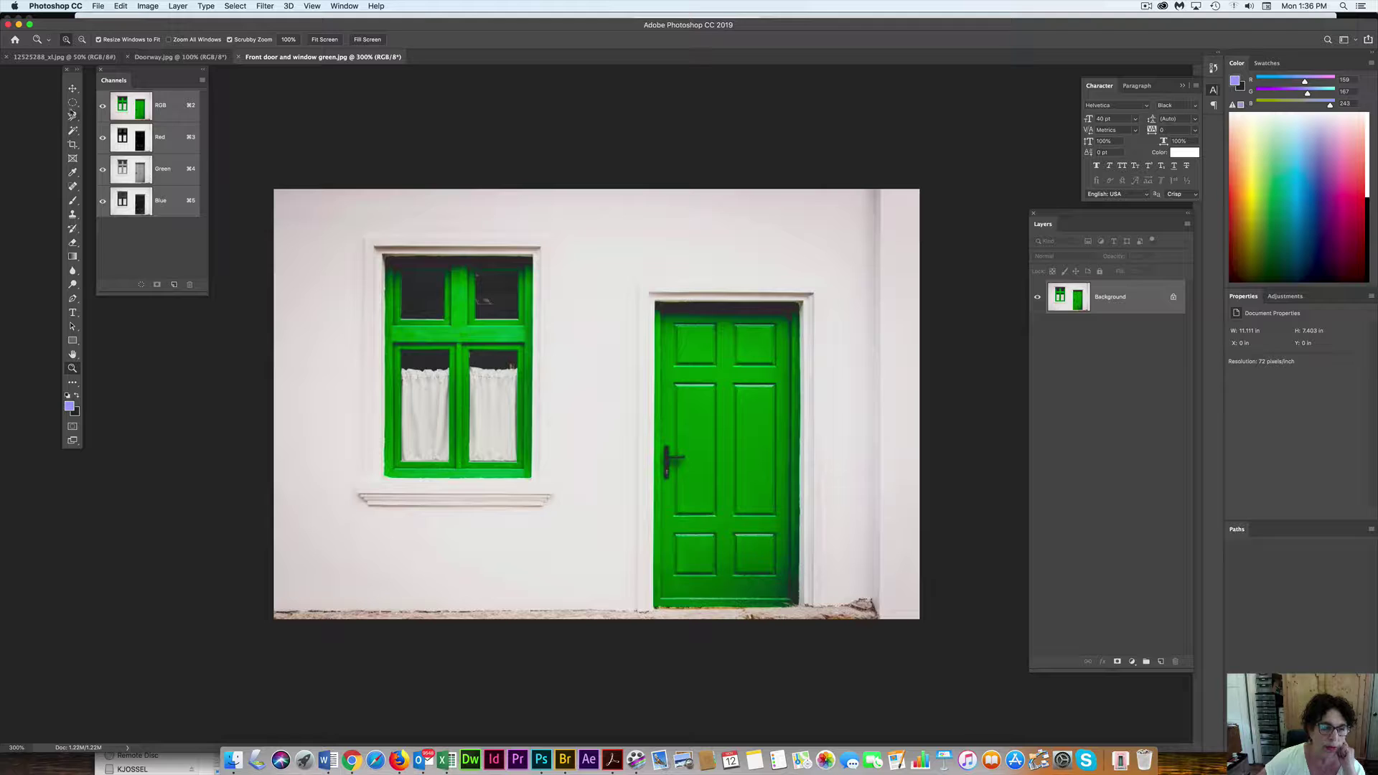
Make a rectangular marquee selection around the entire green door.
left_click(72, 102)
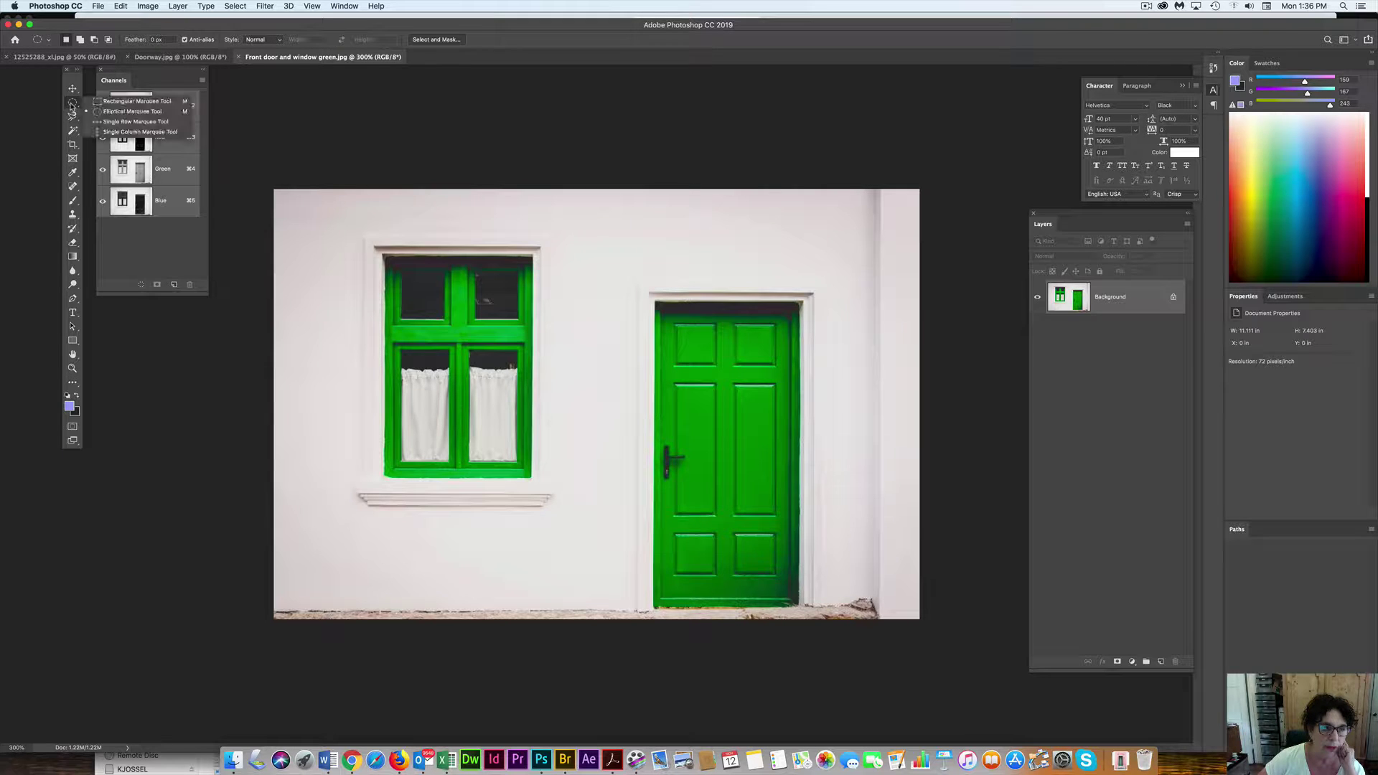
left_click(115, 101)
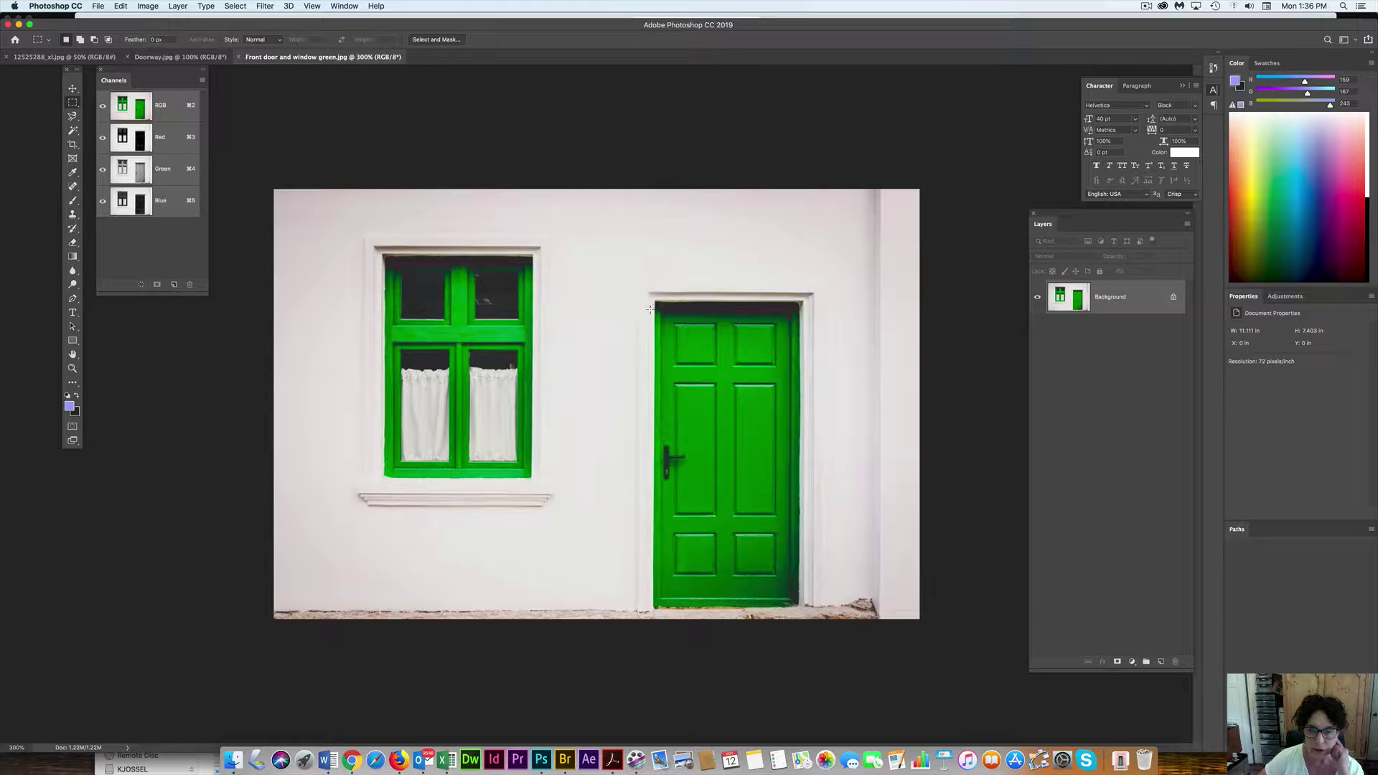
left_click_drag(655, 303, 800, 607)
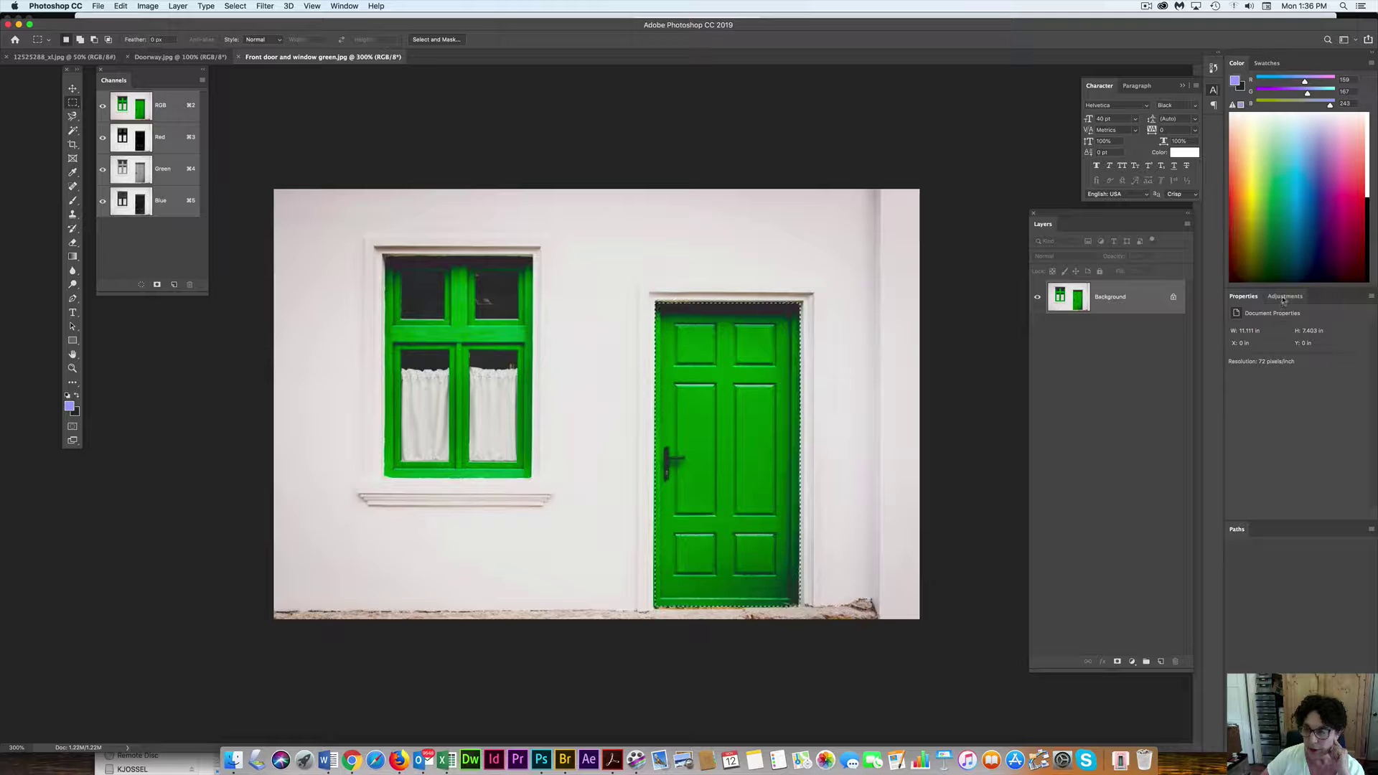
Float the Adjustments panel above the image, close the Character panel and shift the Channels panel slightly down.
left_click_drag(1284, 300, 871, 121)
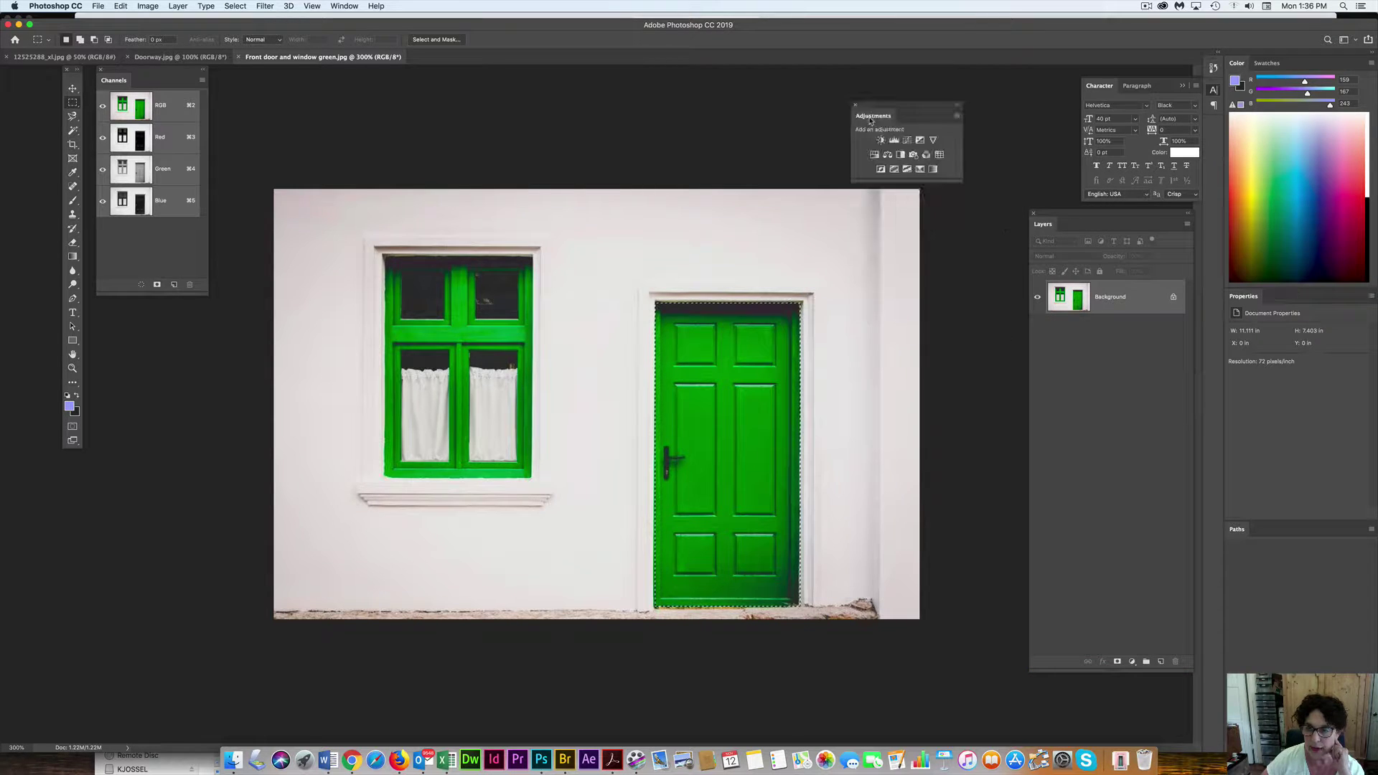
left_click(1182, 86)
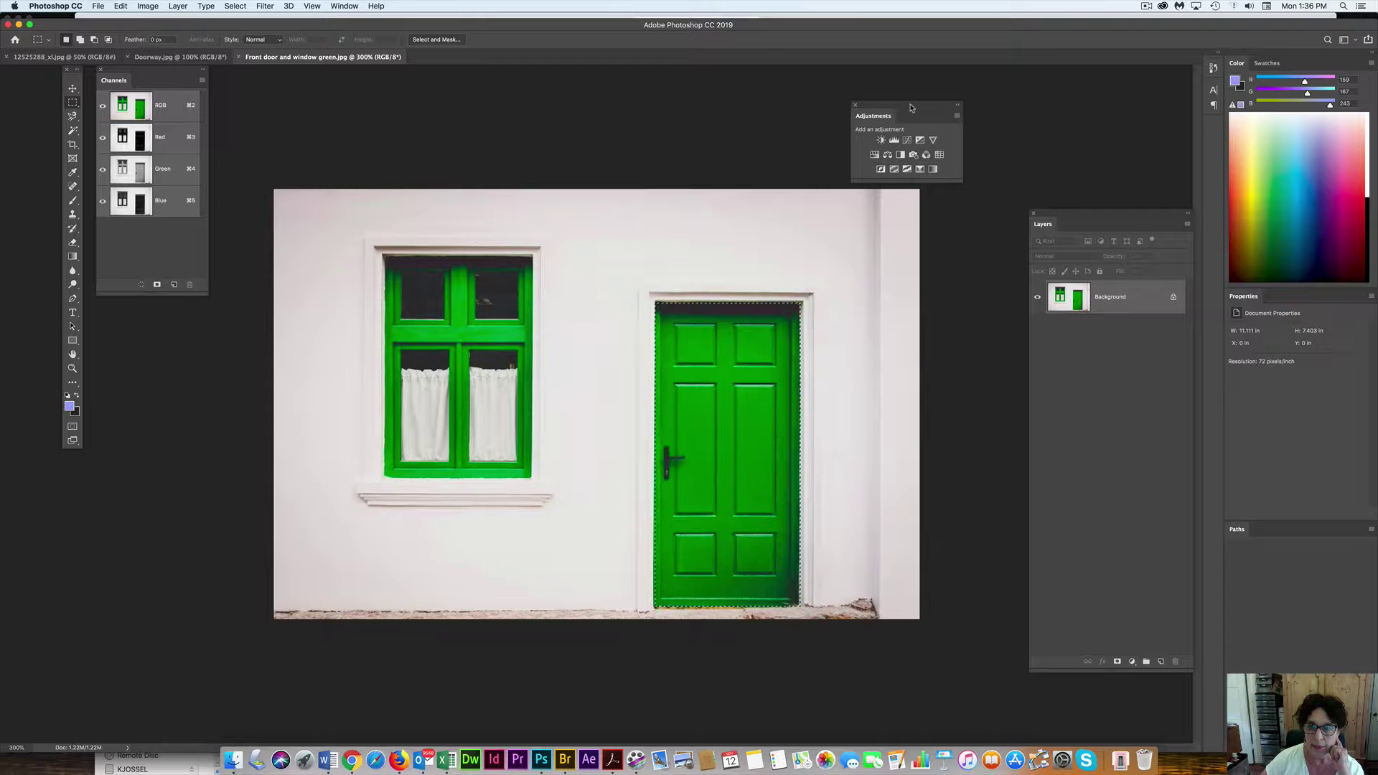
left_click_drag(129, 72, 133, 113)
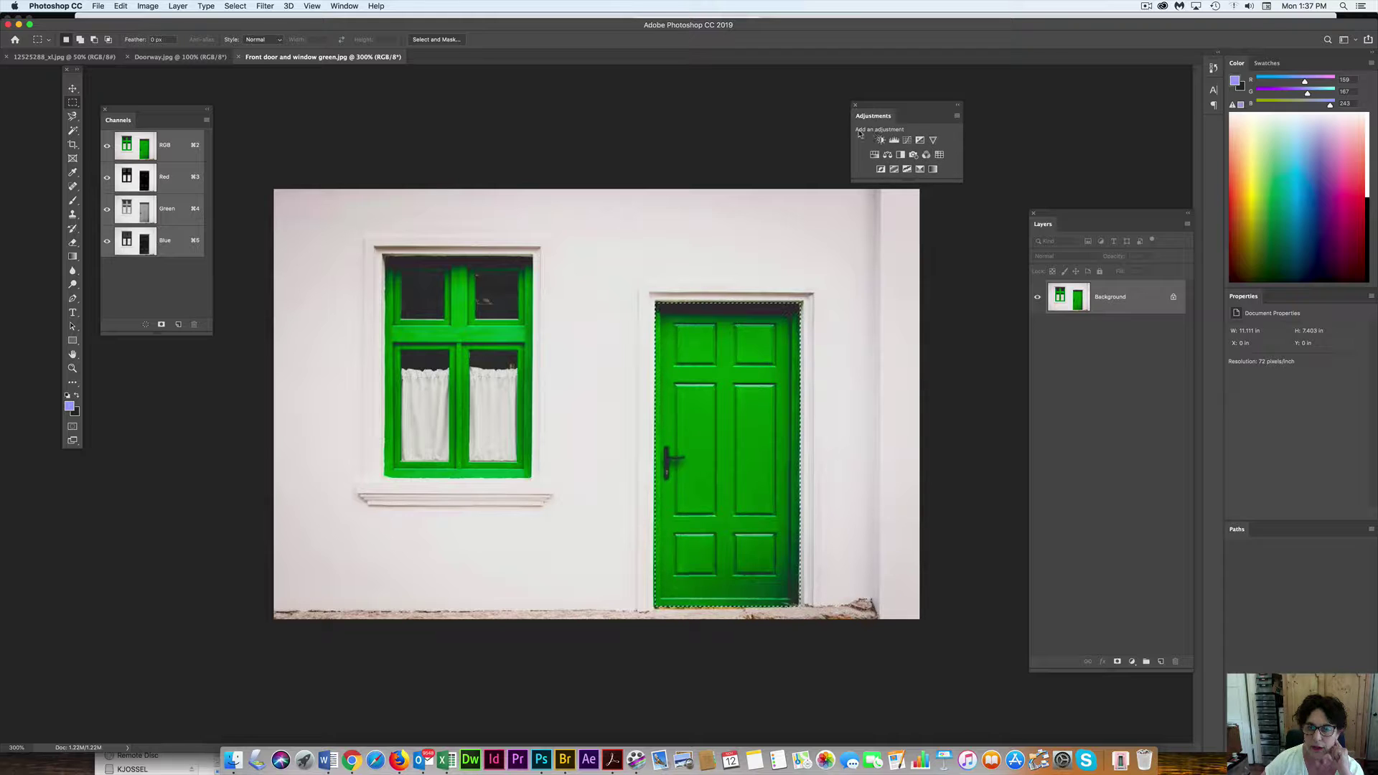
Add a Hue/Saturation adjustment to the selected door, with hue about -116, saturation -24 and lightness 0.
left_click(875, 156)
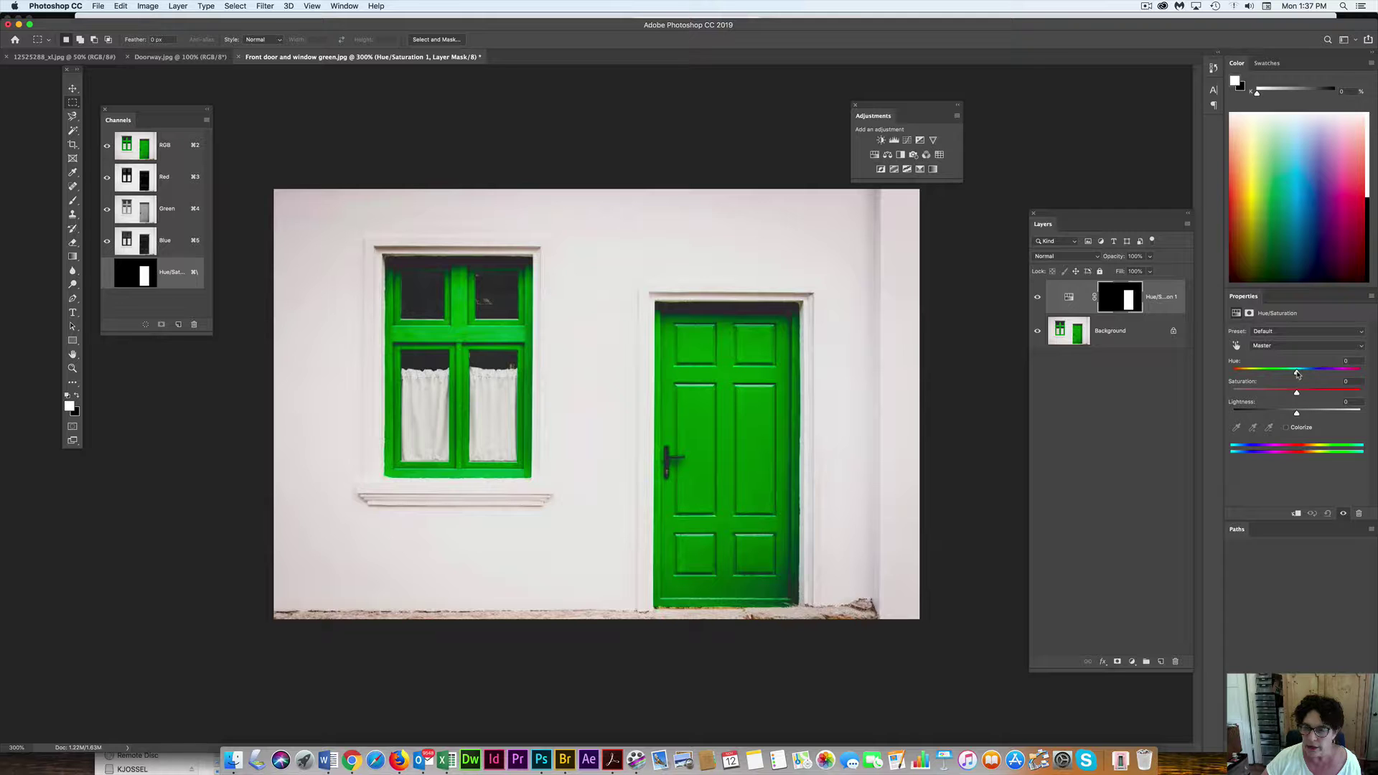
left_click_drag(1298, 374, 1250, 374)
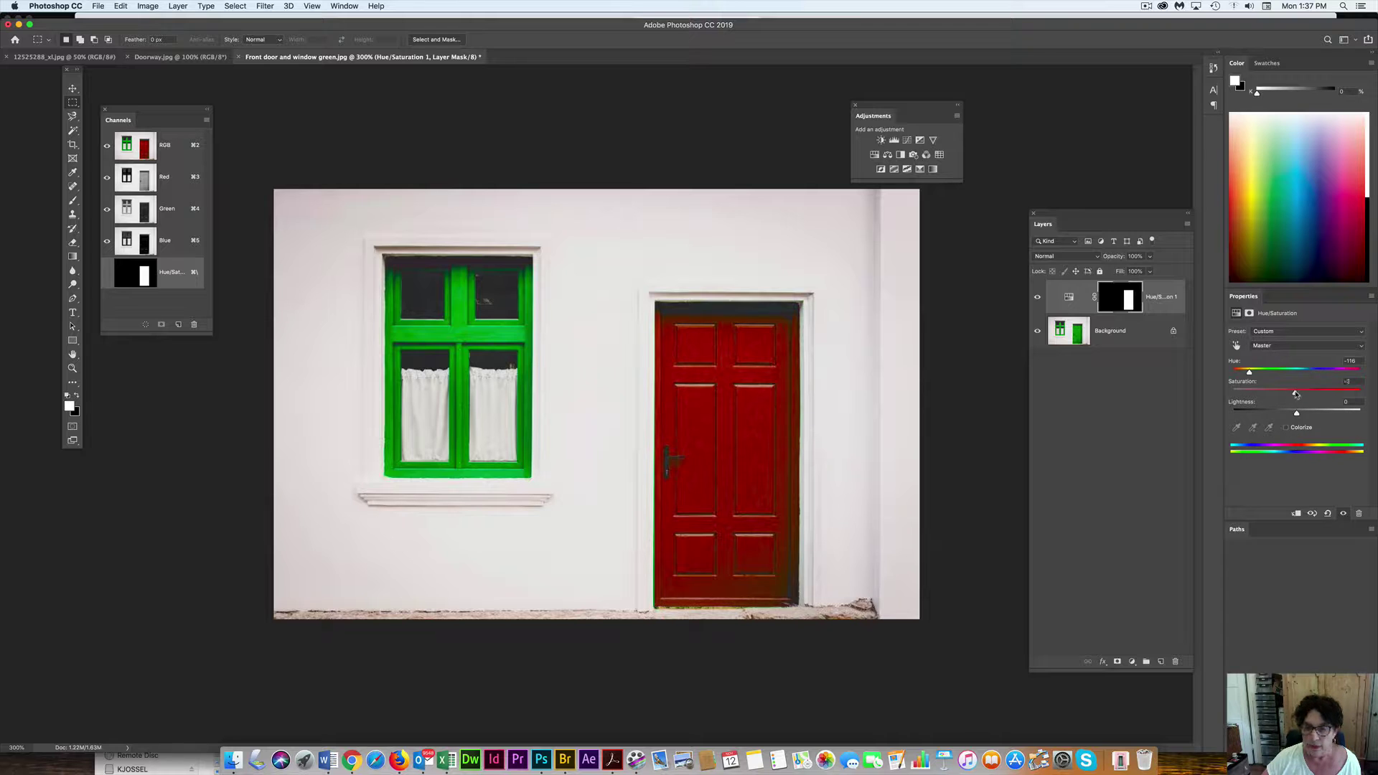
left_click_drag(1296, 394, 1283, 394)
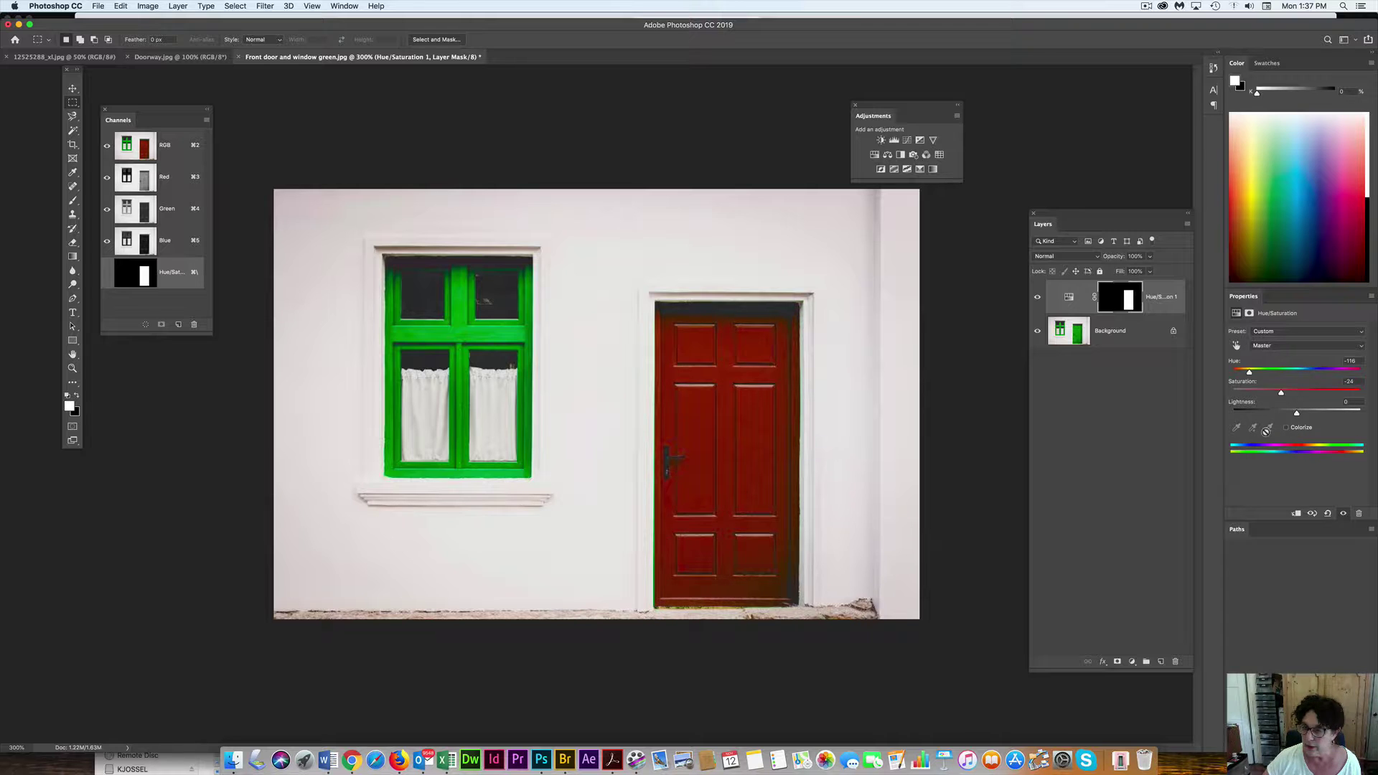
mouse_move(1297, 415)
left_mouse_down()
mouse_move(1328, 415)
mouse_move(1299, 416)
left_mouse_up()
type("0")
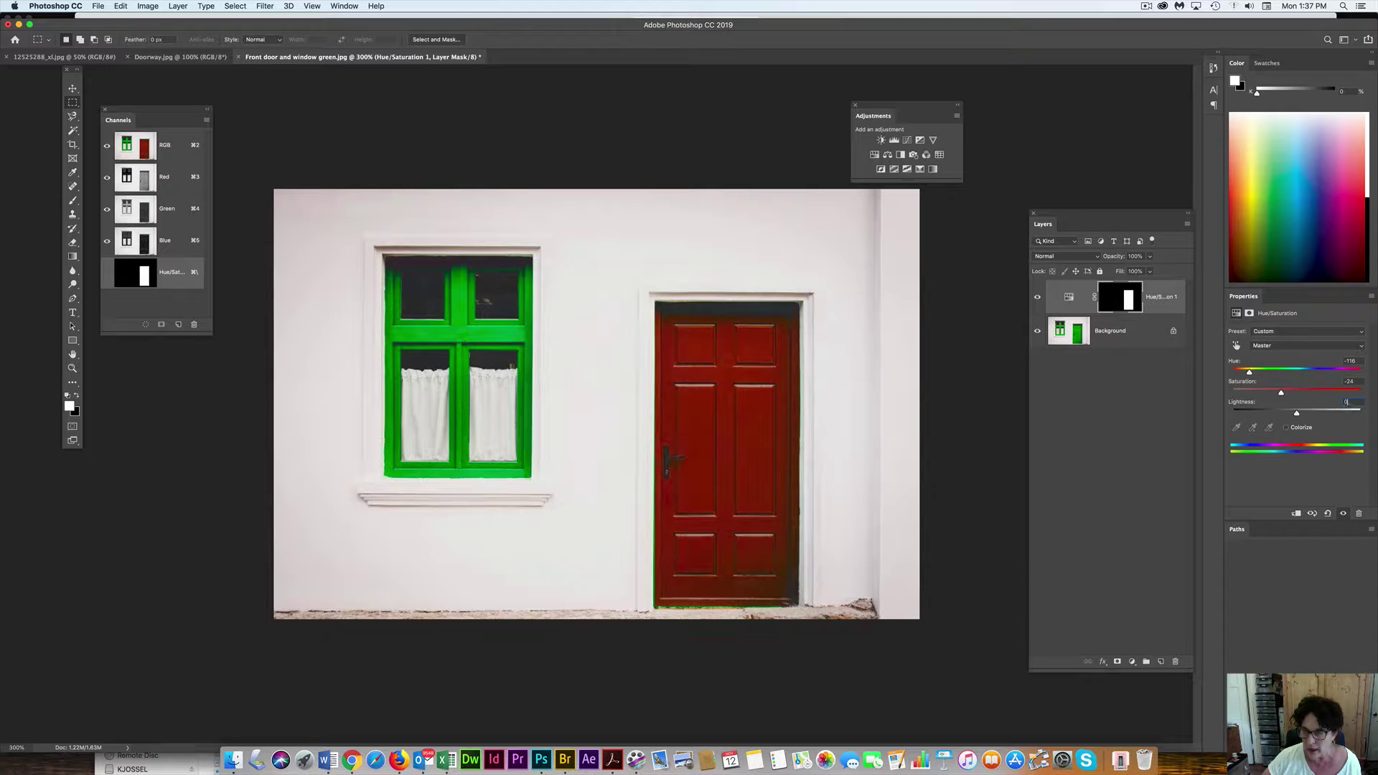
Try the Colorize option on the door's Hue/Saturation adjustment and turn it off again.
left_click(1287, 429)
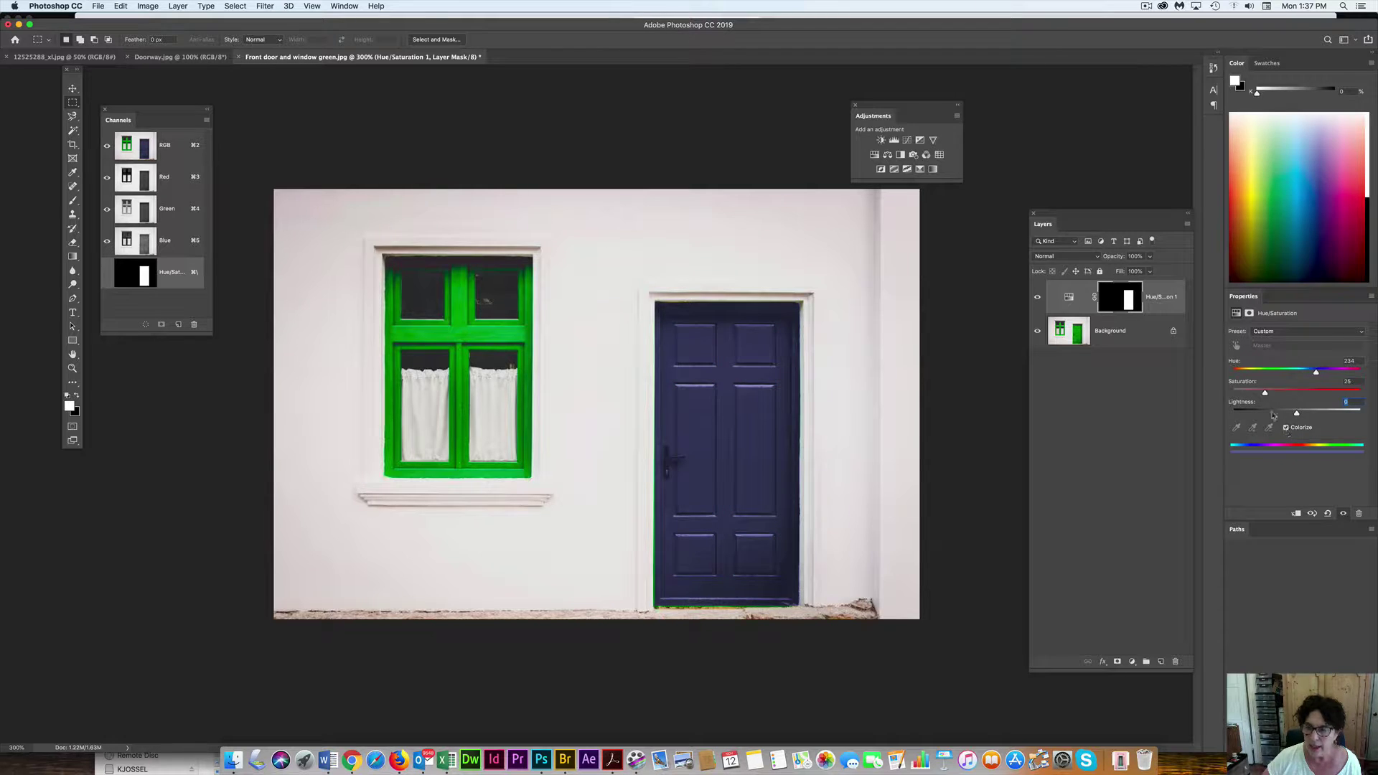
mouse_move(1316, 372)
left_mouse_down()
mouse_move(1270, 375)
mouse_move(1317, 376)
left_mouse_up()
left_click(1287, 428)
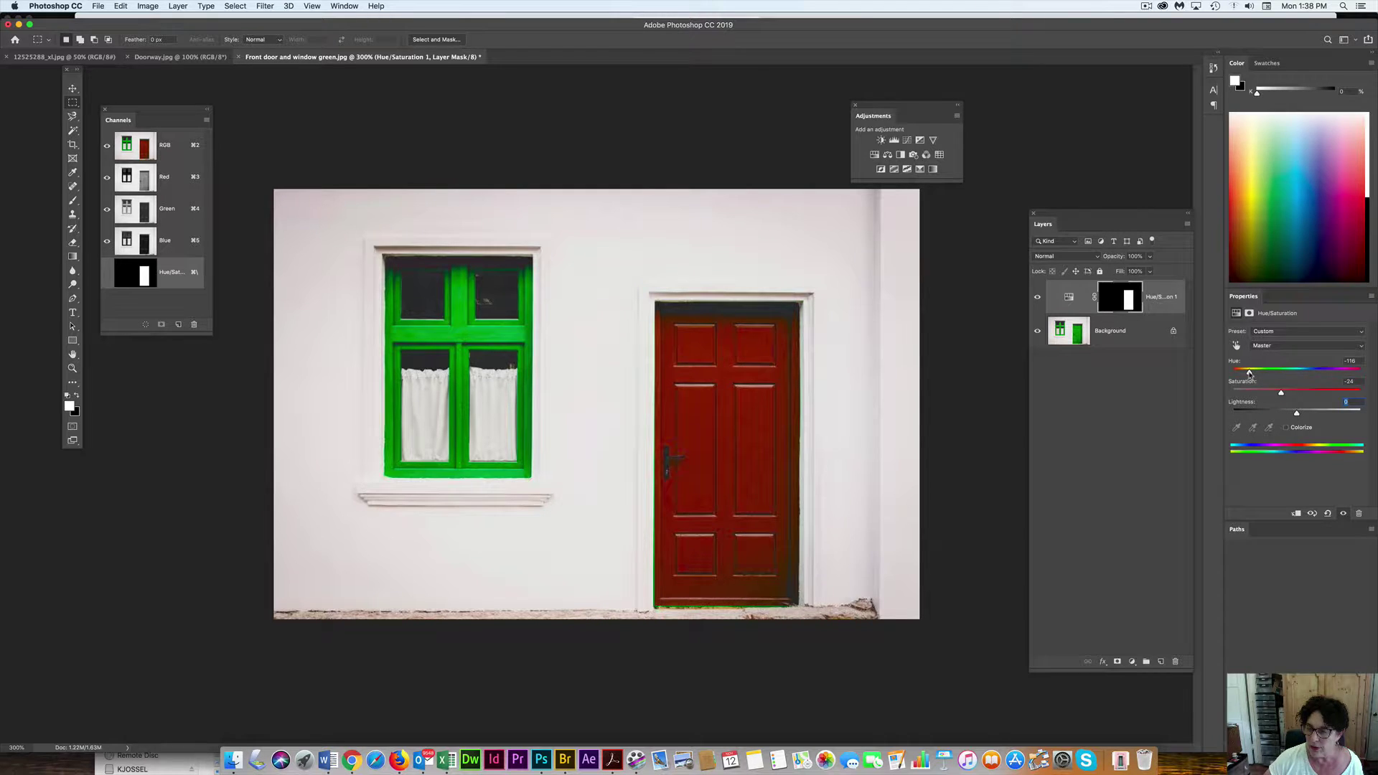
Set the hue of the door's Hue/Saturation adjustment to -147.
mouse_move(1249, 372)
left_mouse_down()
mouse_move(1350, 376)
mouse_move(1242, 373)
left_mouse_up()
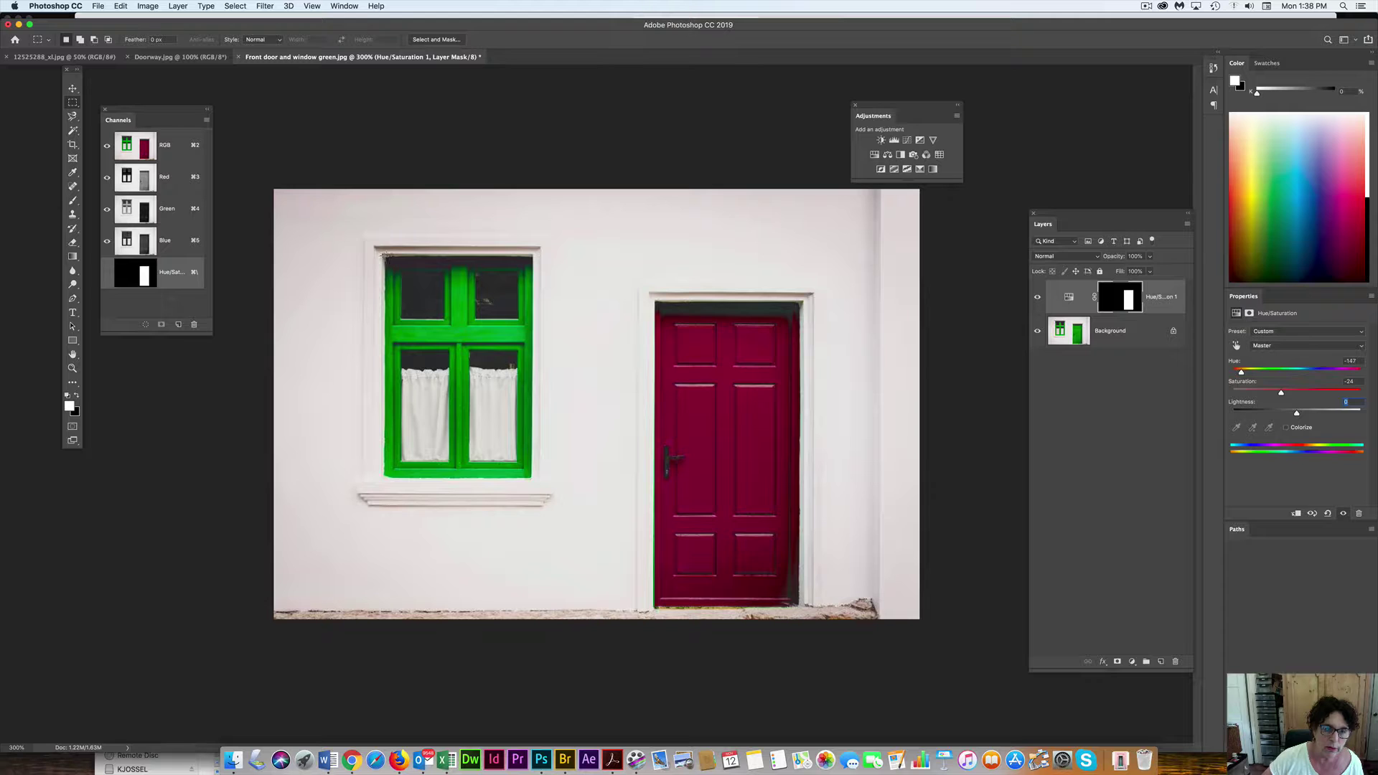
Select the whole window with a rectangular marquee, save it as channel "outer window frame" and enlarge the Channels panel.
left_click_drag(386, 255, 532, 477)
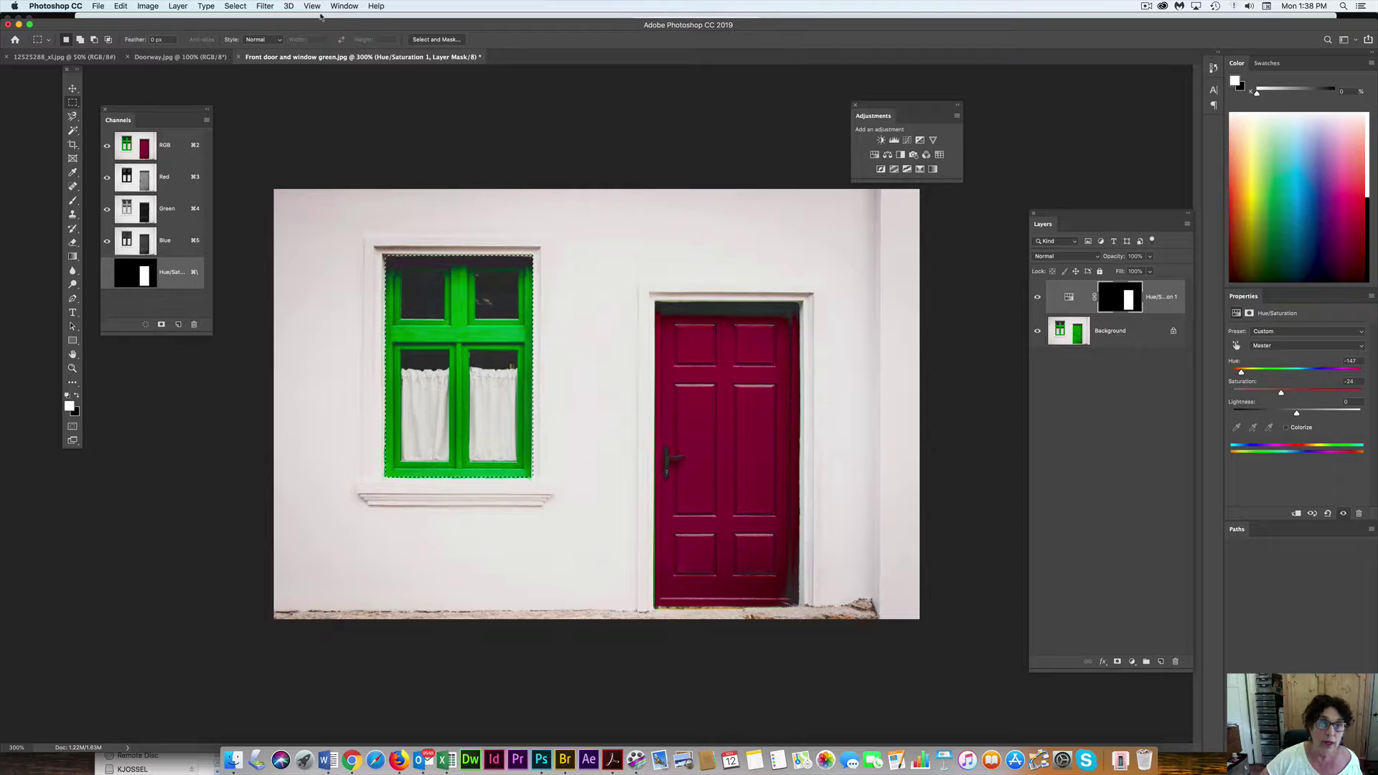
left_click(235, 6)
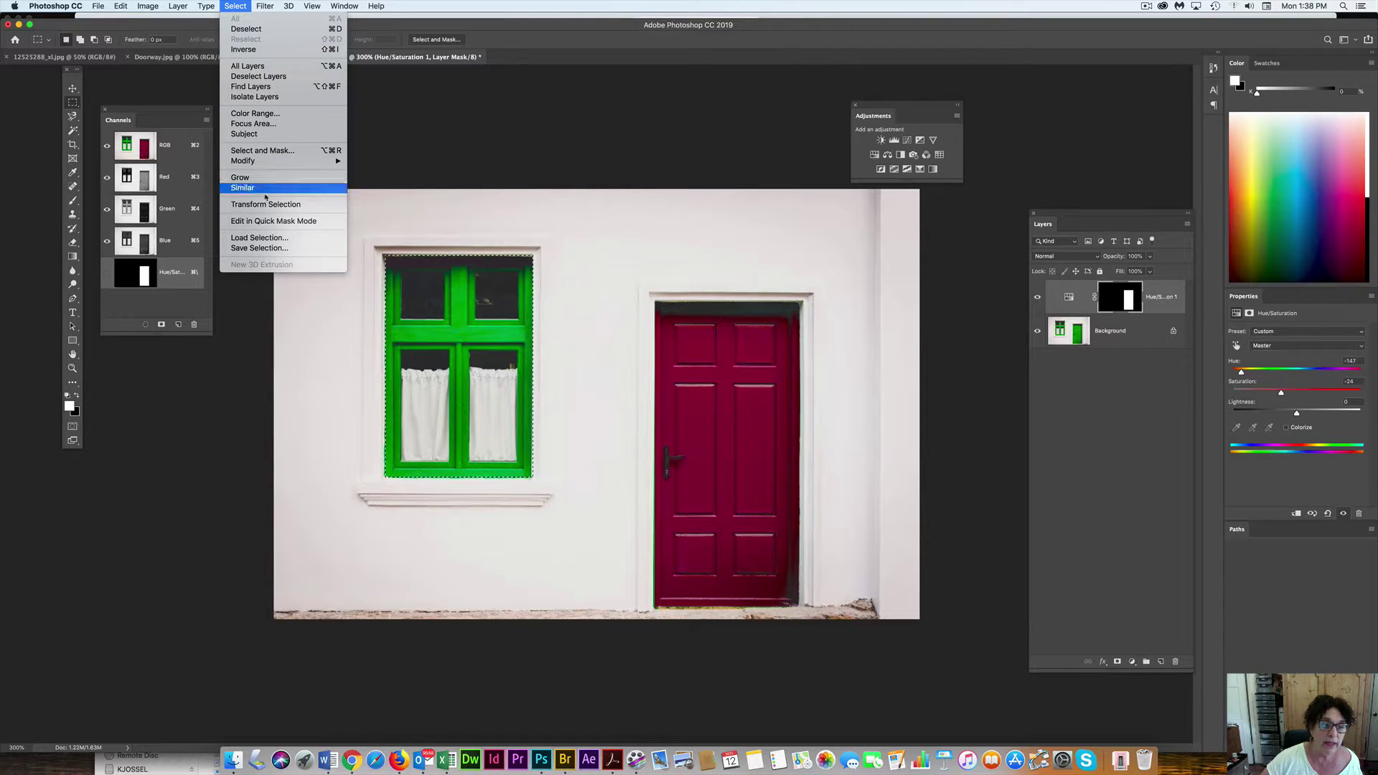
left_click(270, 248)
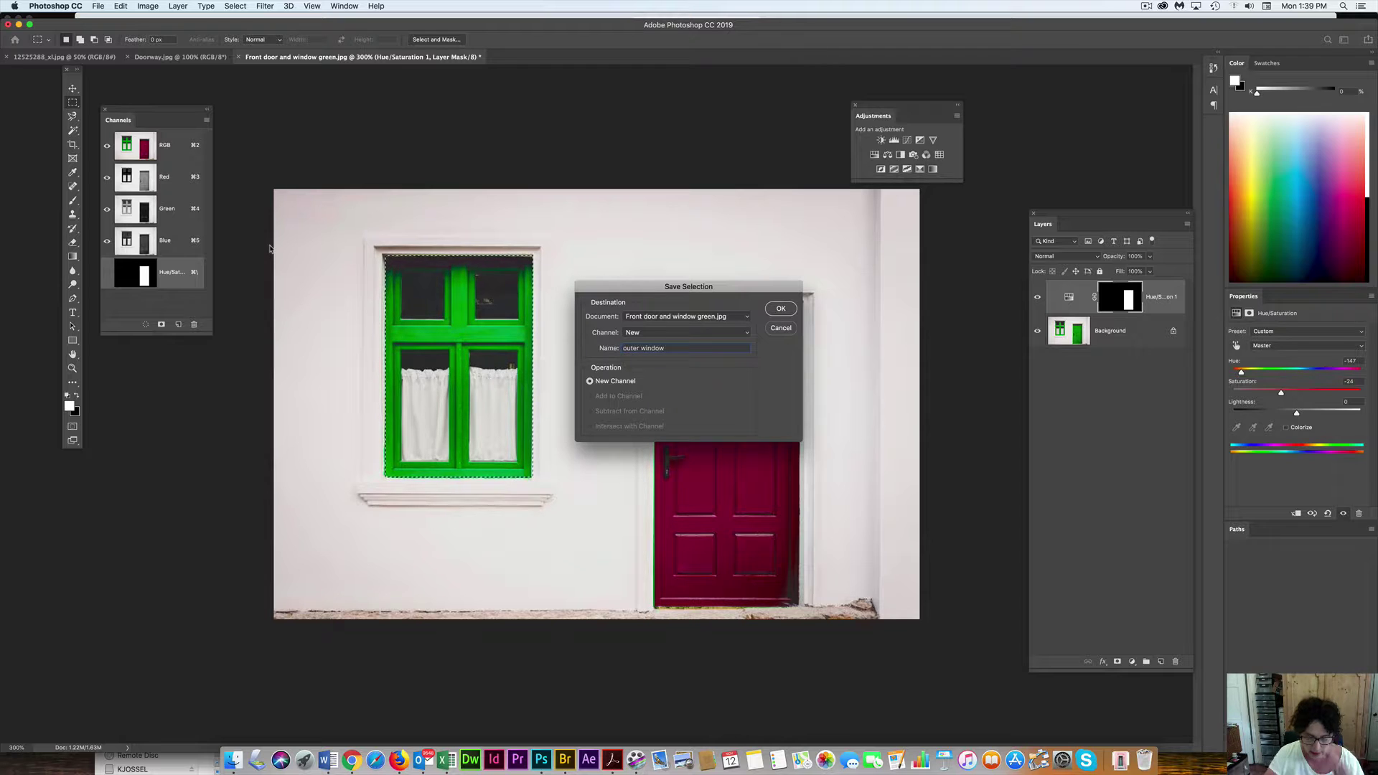
type("rame")
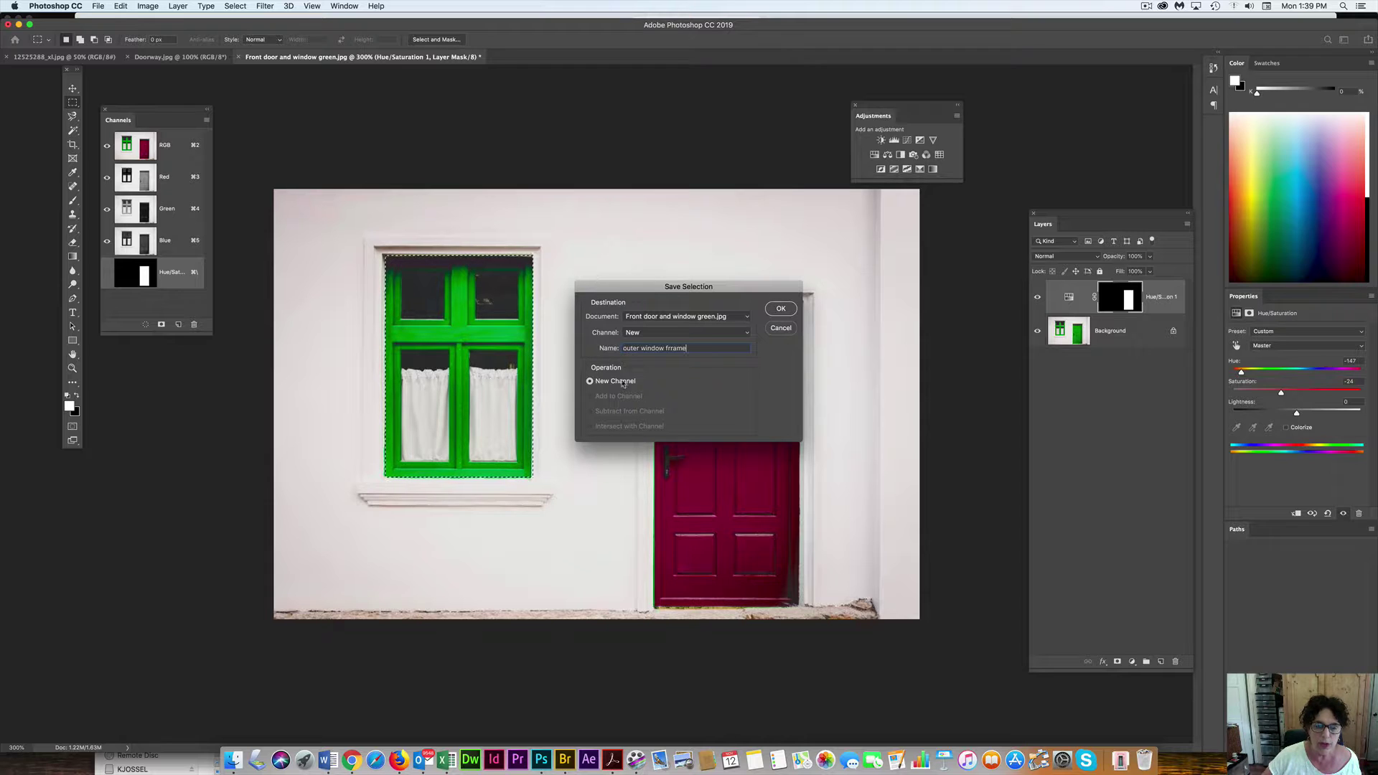
left_click(781, 309)
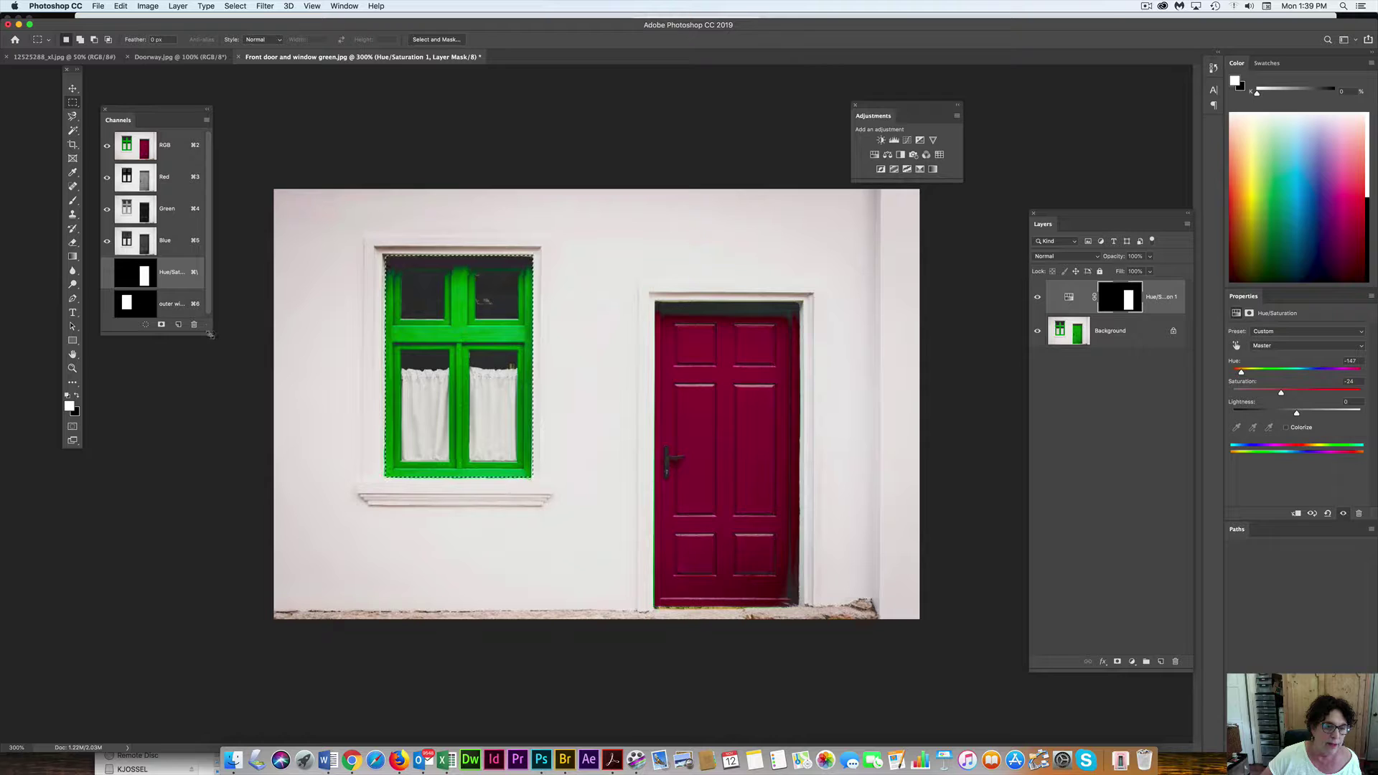
left_click_drag(210, 334, 241, 453)
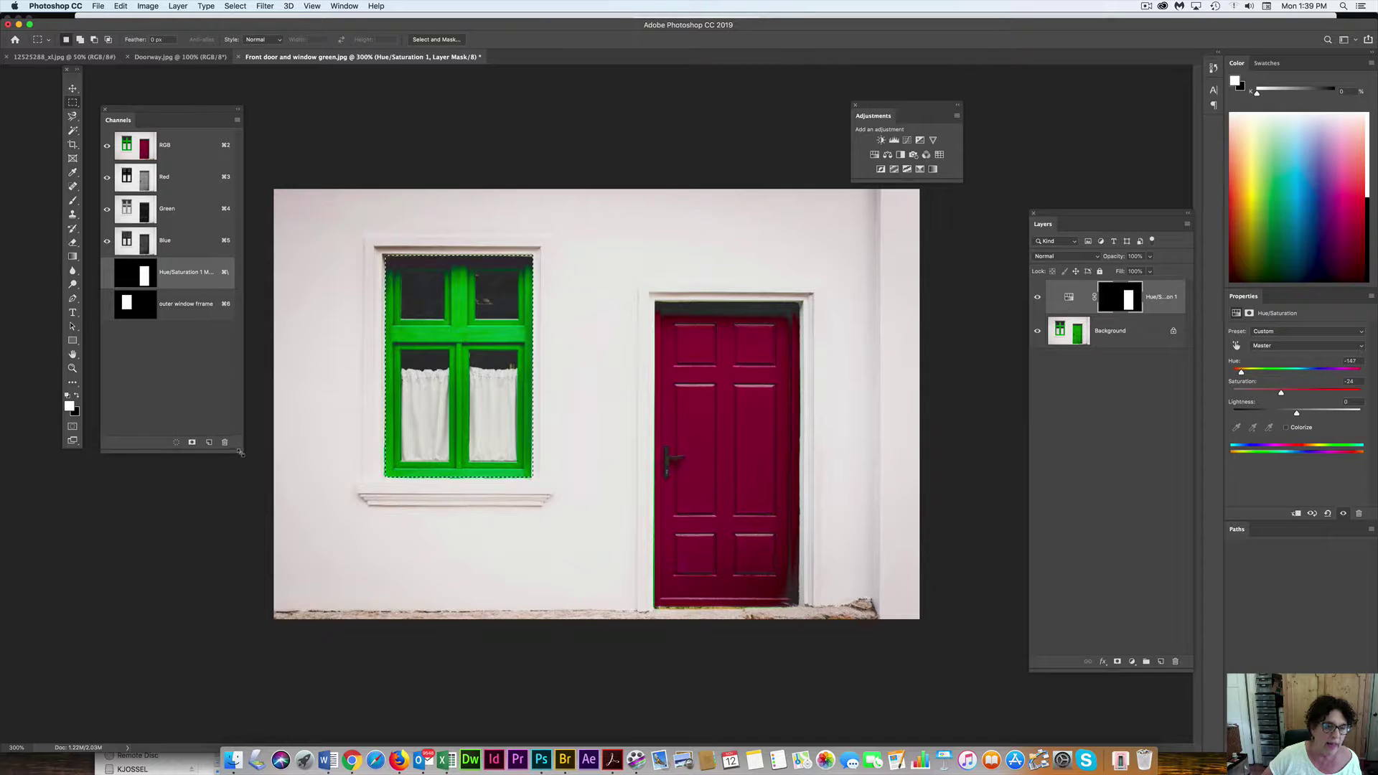
On the Background layer, replace the selection with the window's upper left glass pane and save it as a new channel named "left pane".
left_click(1113, 332)
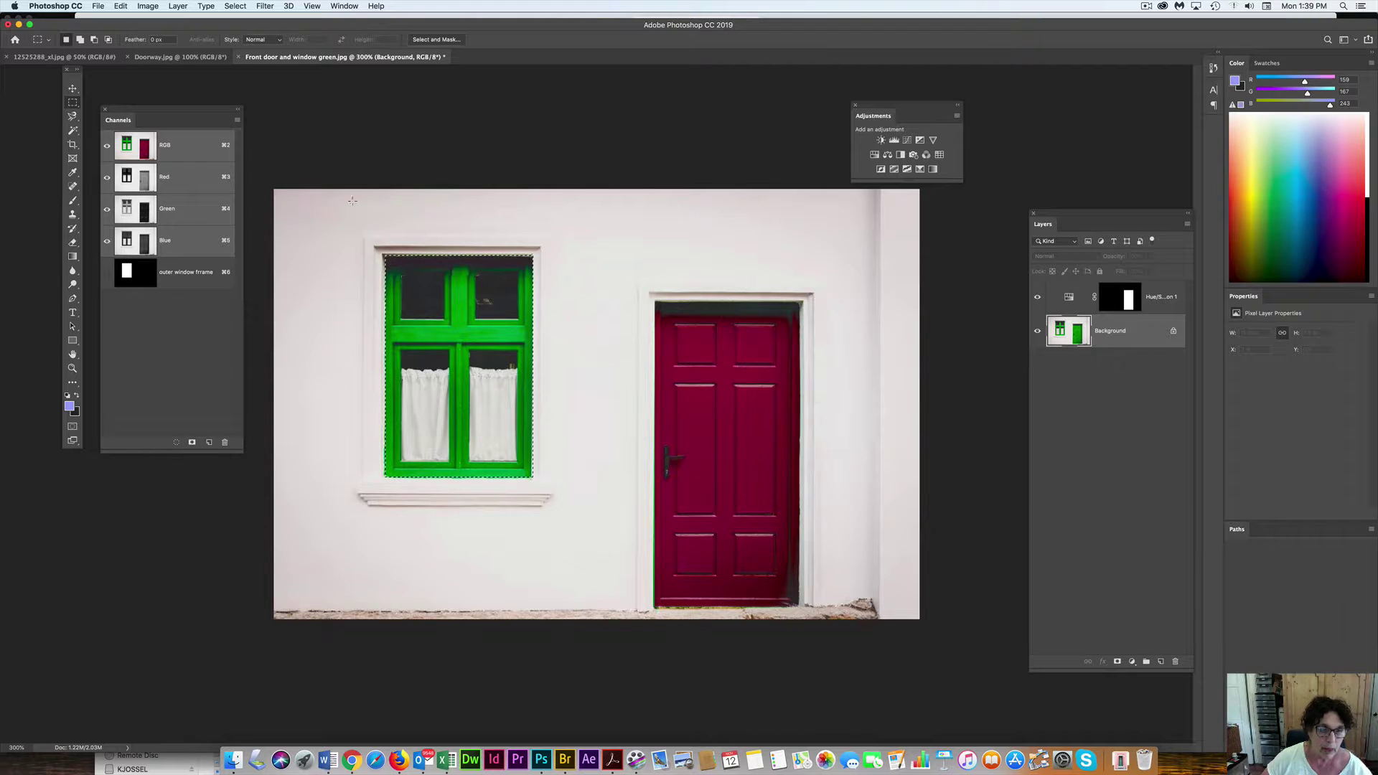
left_click(241, 6)
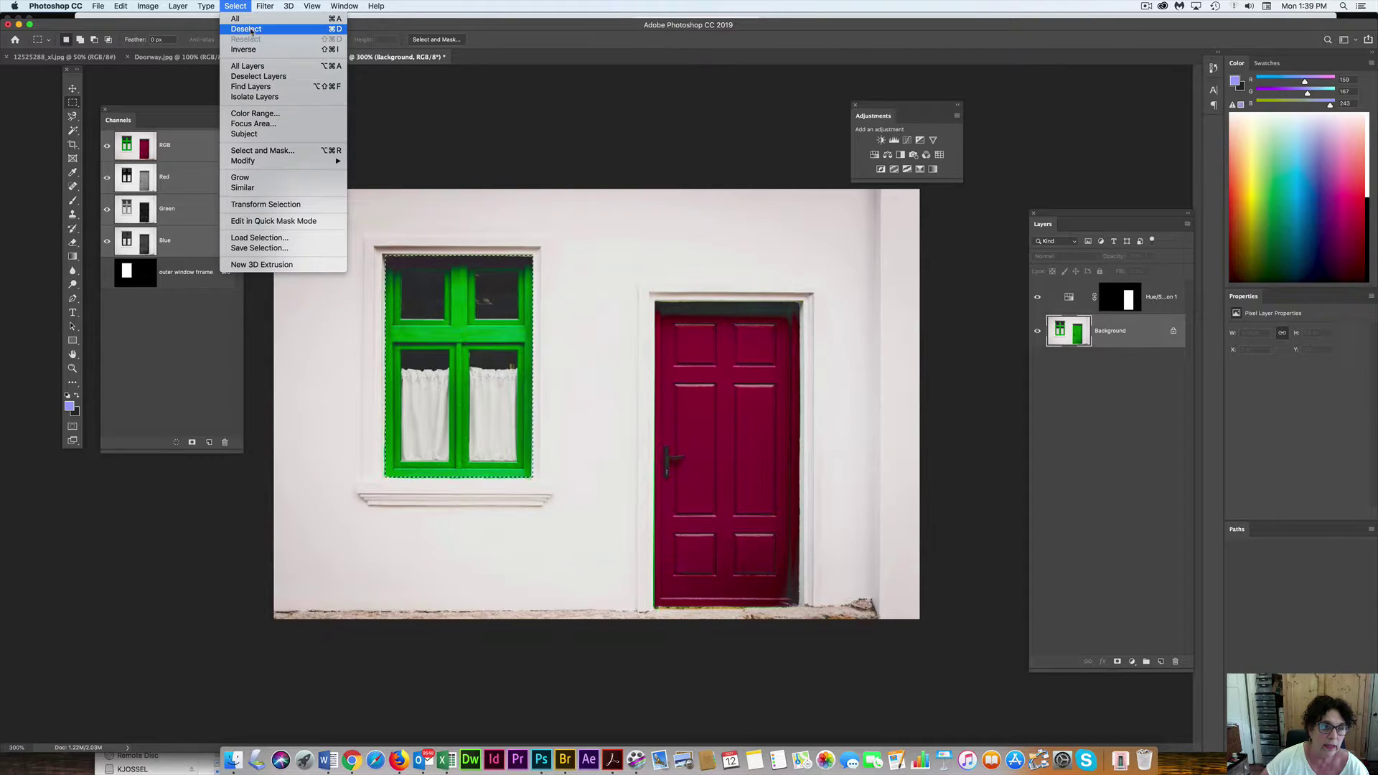
left_click(244, 30)
left_click_drag(403, 272, 427, 299)
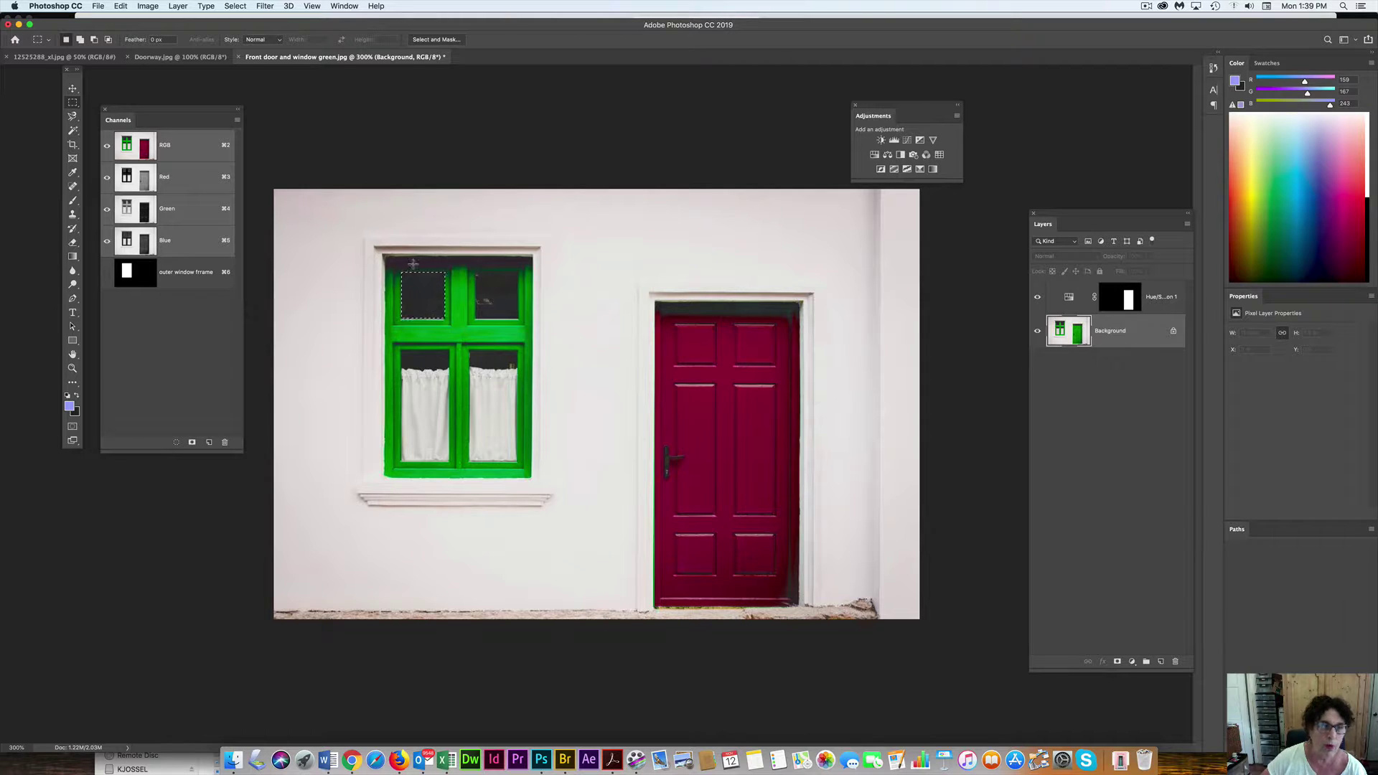
left_click(235, 6)
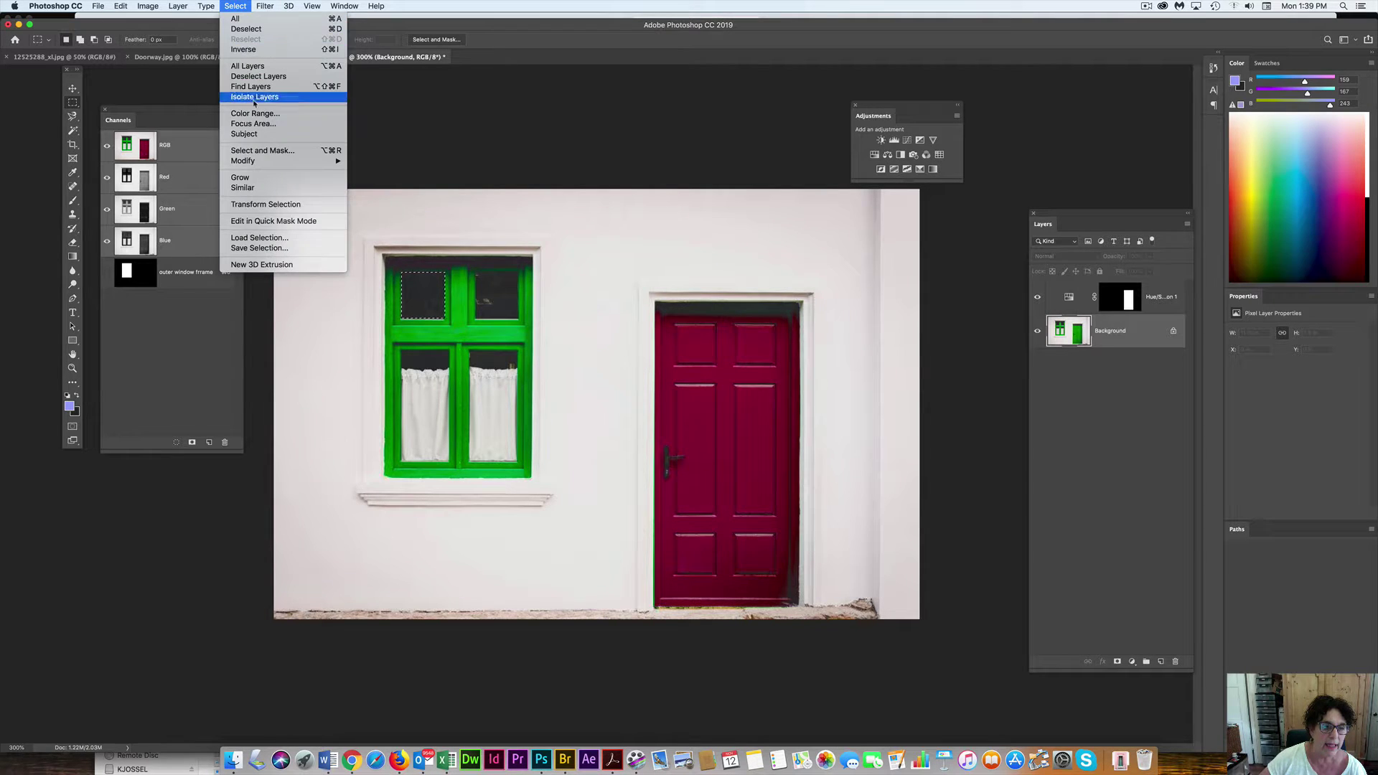
left_click(259, 248)
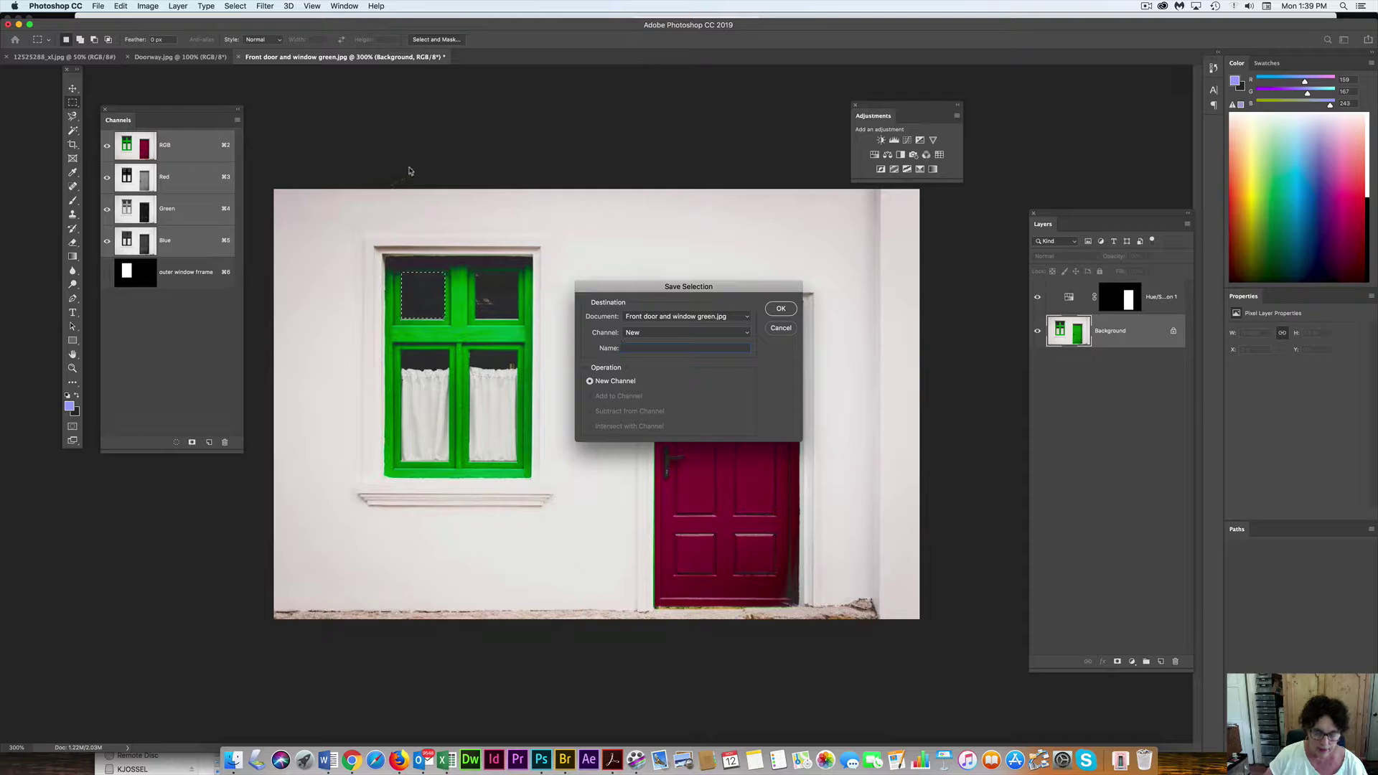
type("left pane")
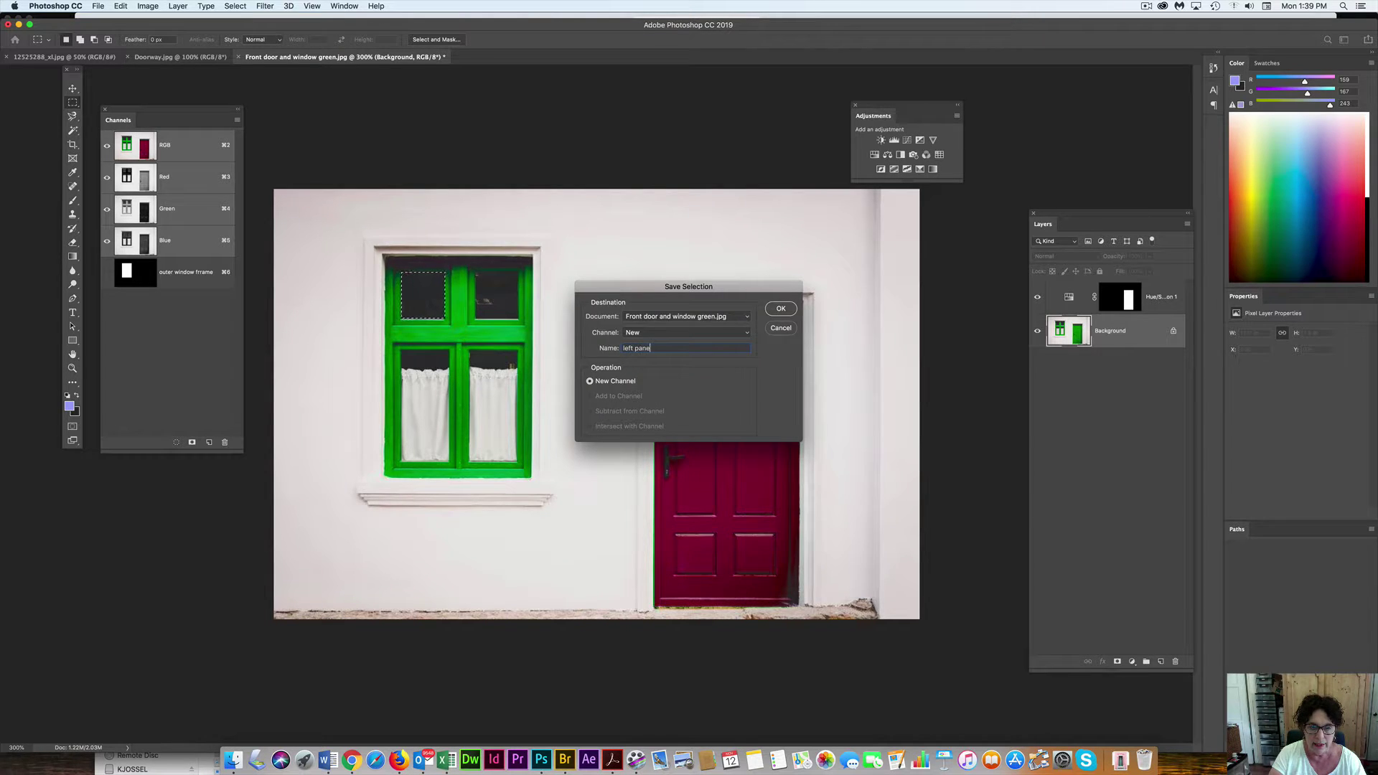
key("Return")
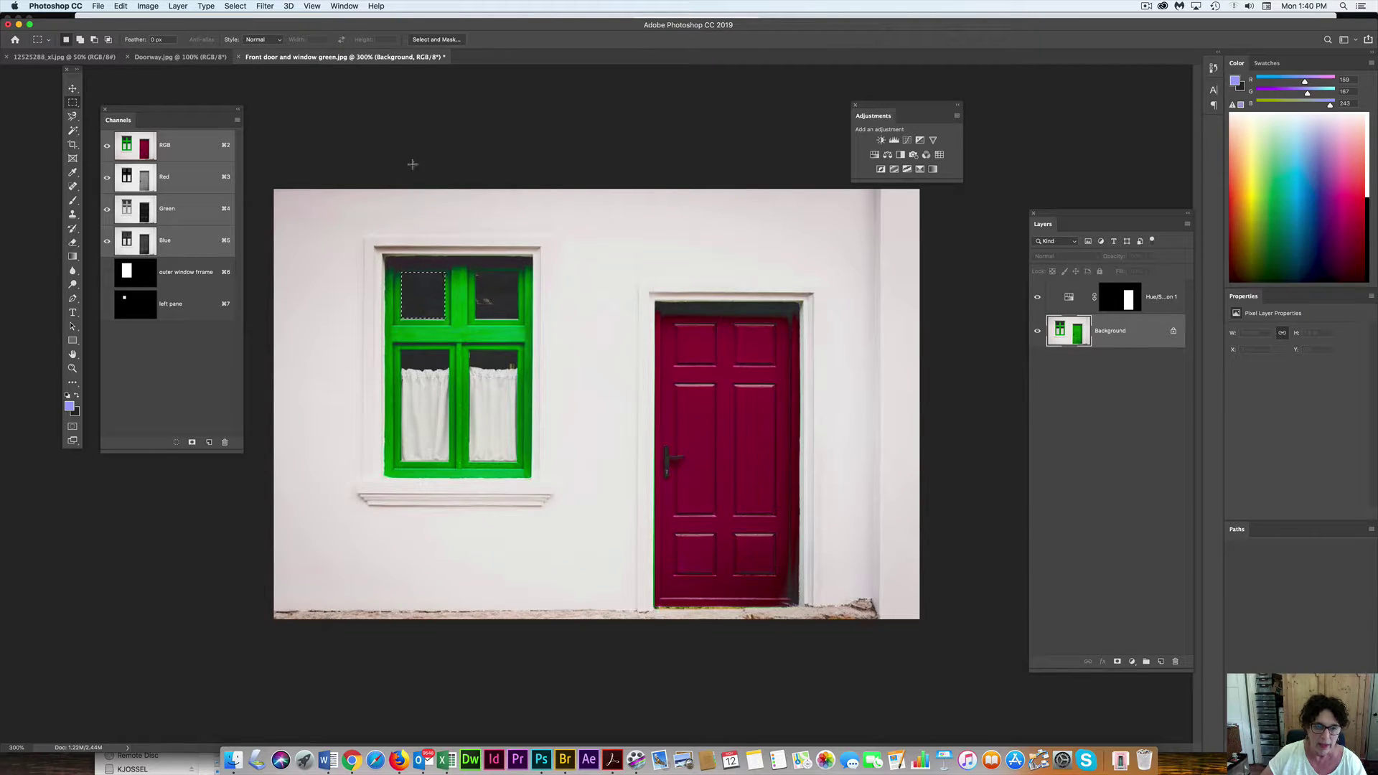
Move the selection outline onto the window's upper right pane and save it as a new channel named "right pane".
left_click_drag(427, 293, 496, 292)
left_click(98, 6)
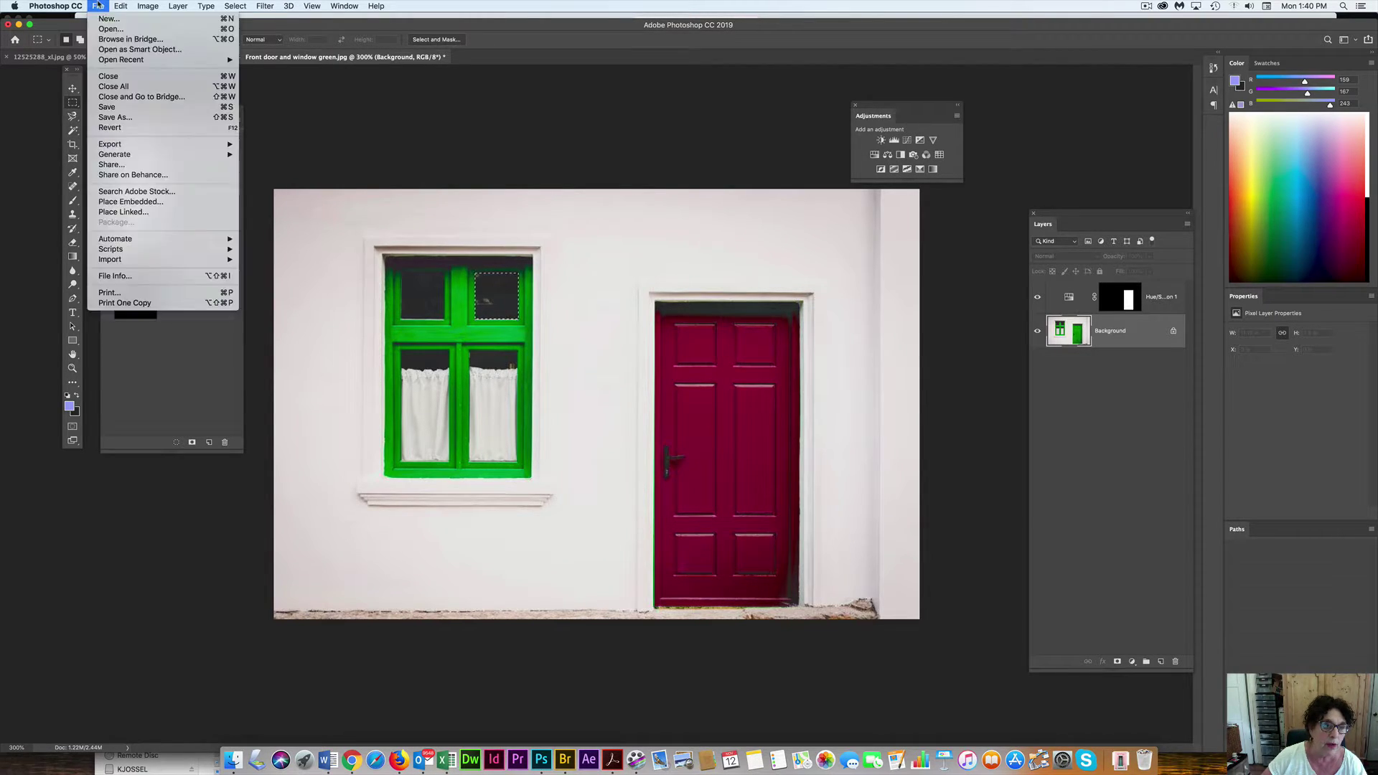
mouse_move(236, 6)
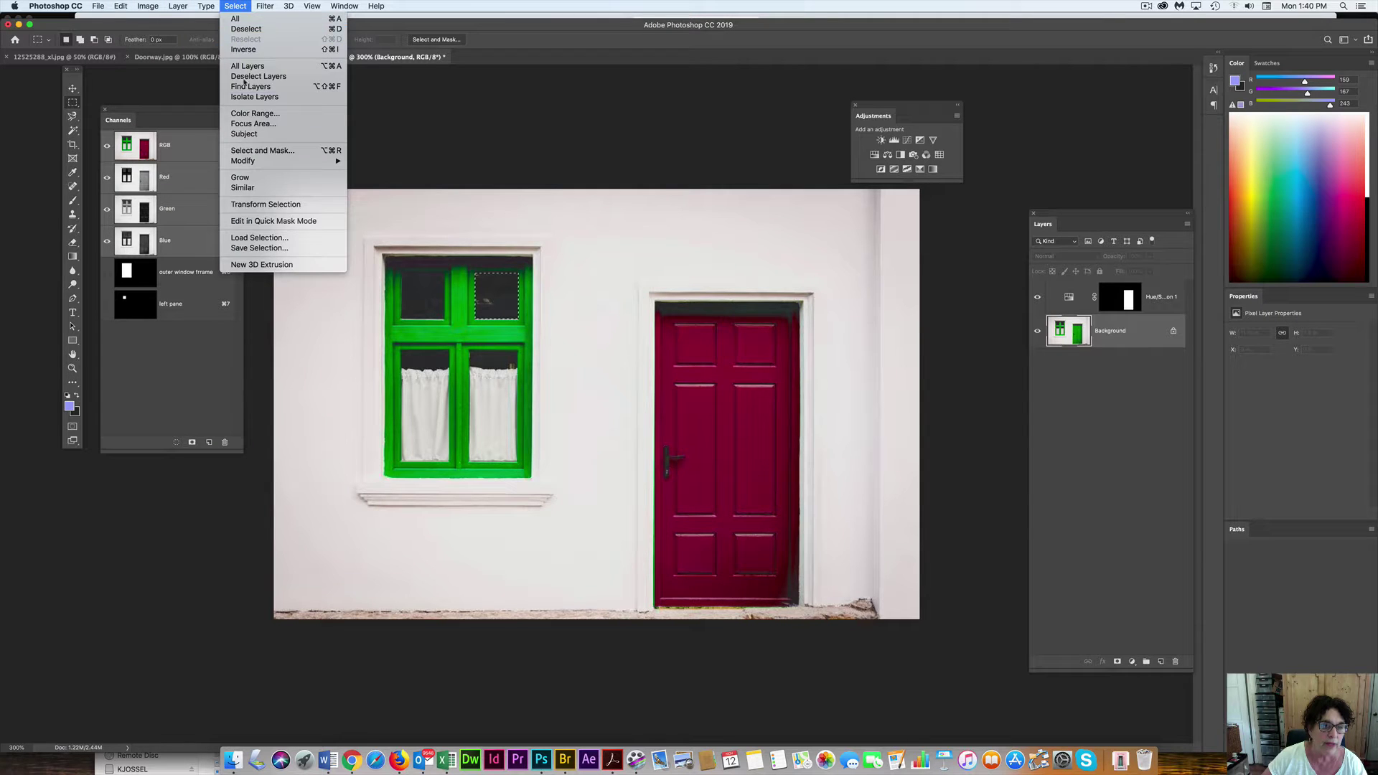
left_click(265, 249)
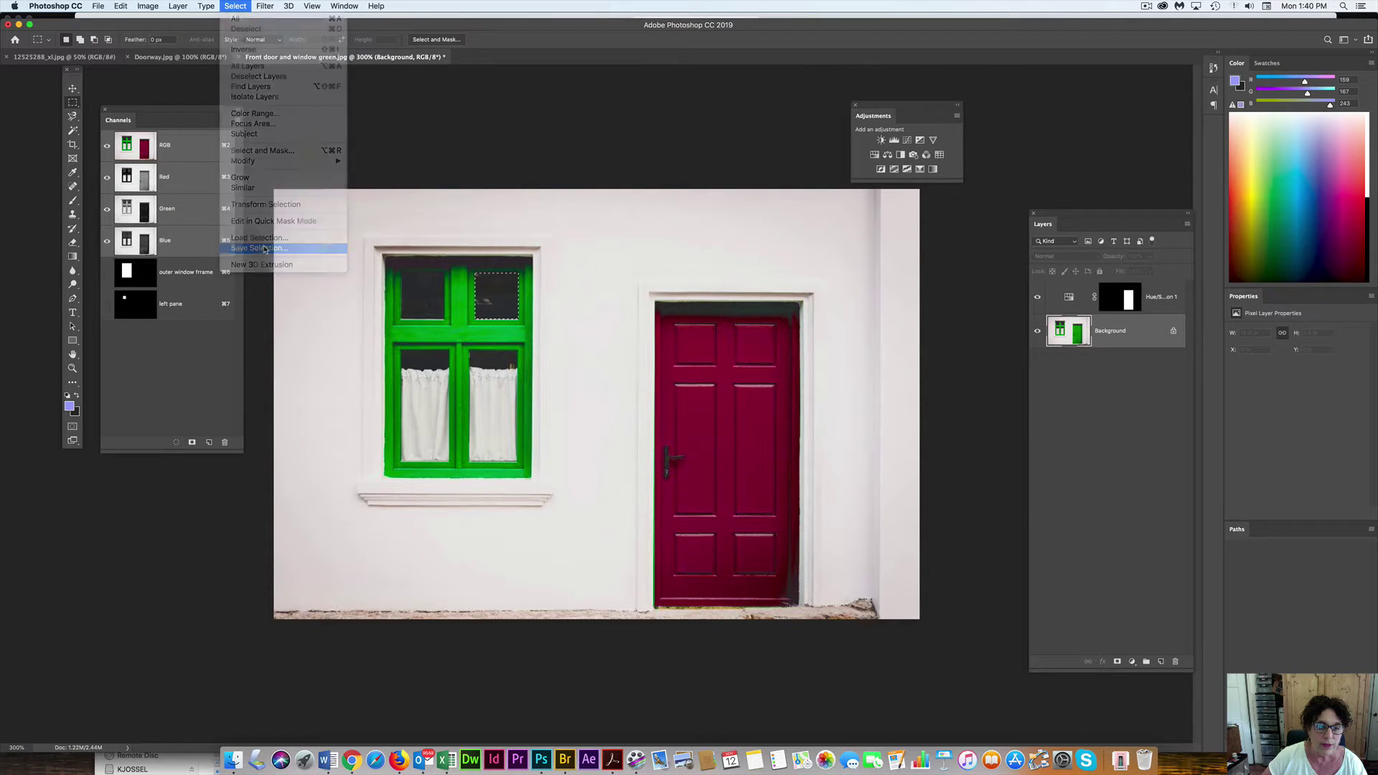
type("rig")
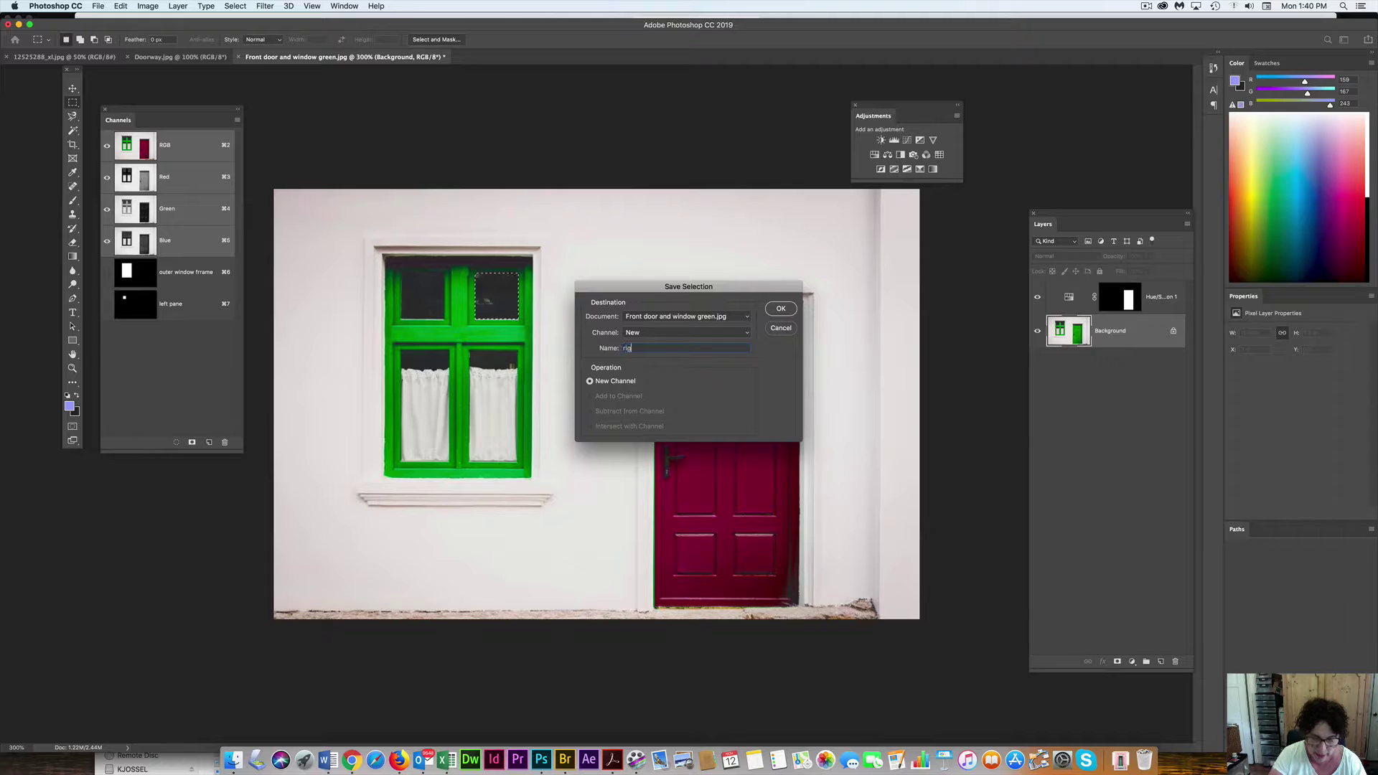
type("ht papne")
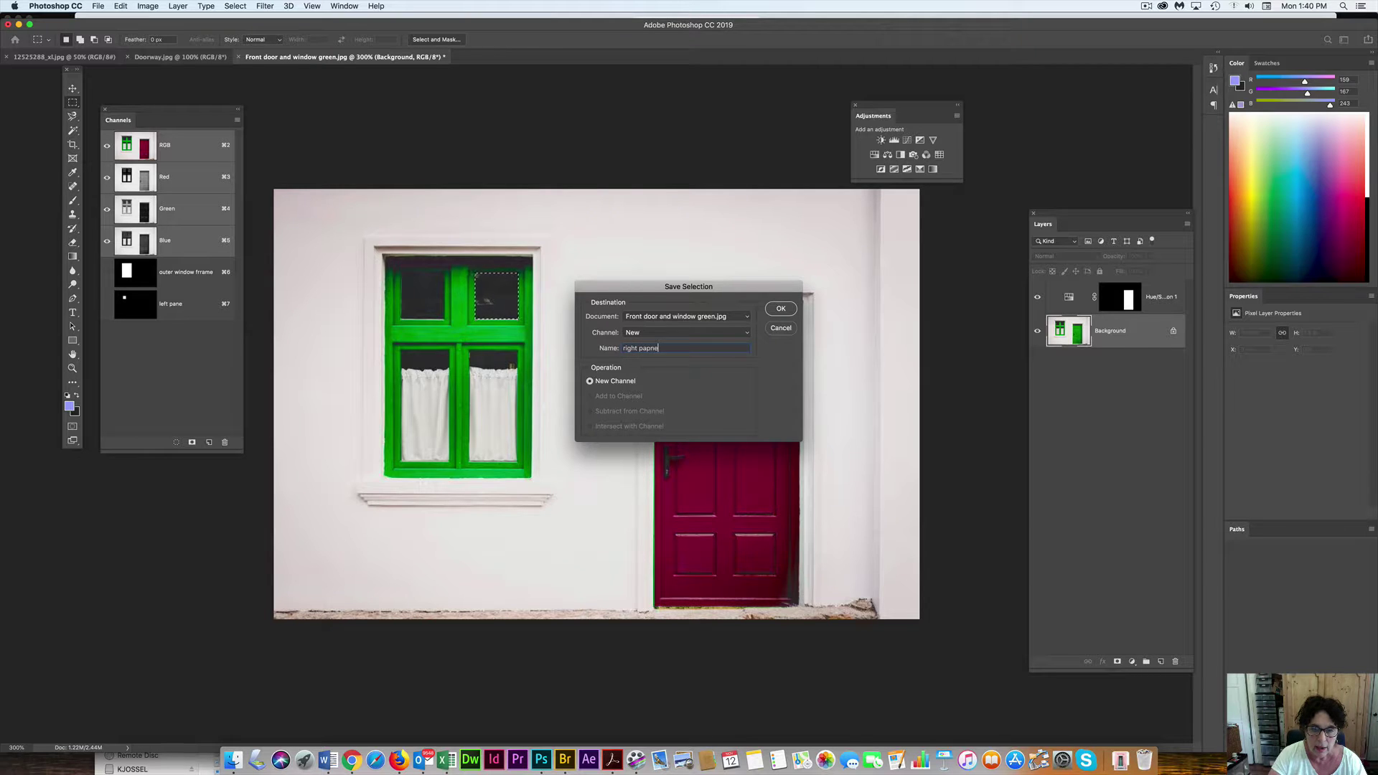
key("BackSpace")
key("BackSpace")
key("BackSpace")
type("ne")
key("Return")
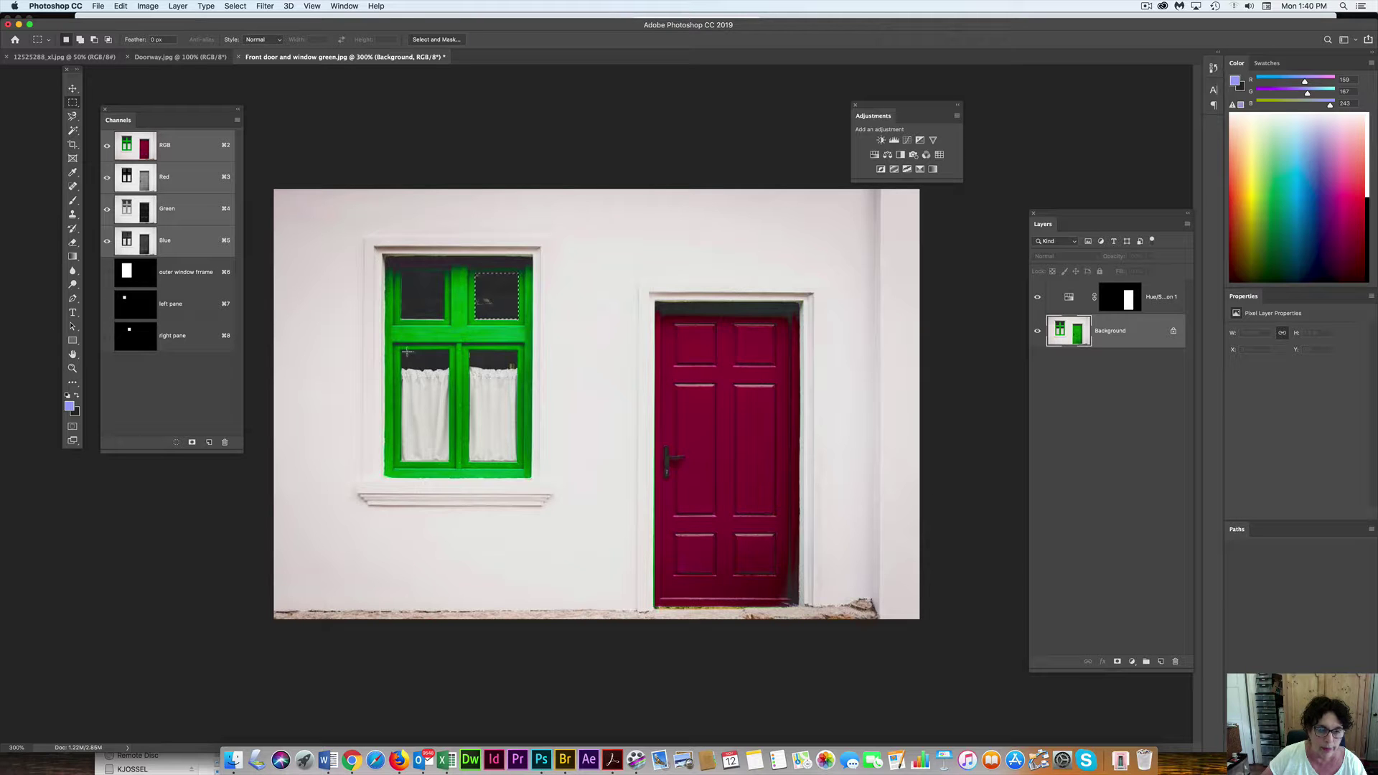
Select the window's lower left pane with a rectangular marquee and save it as a new channel named "left lower pane".
left_click_drag(400, 349, 452, 461)
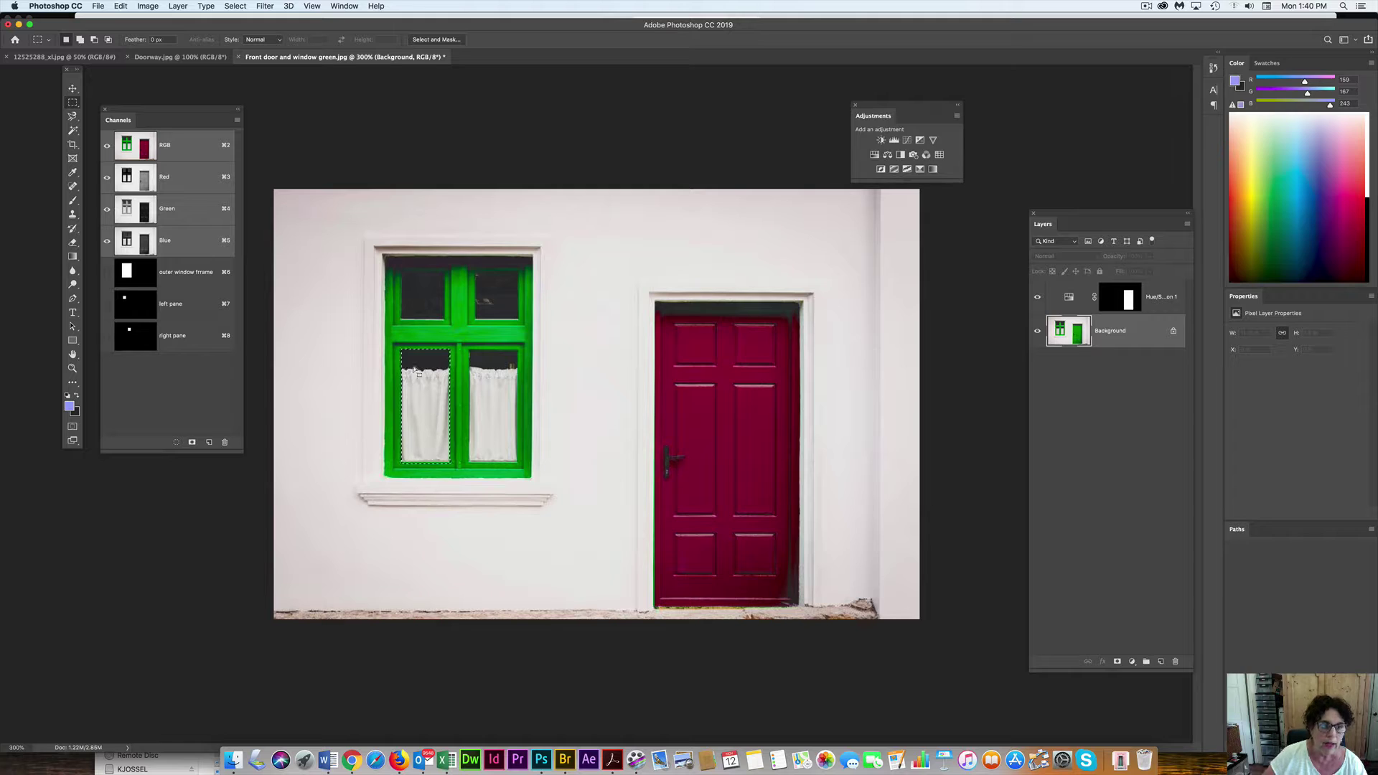
left_click(228, 6)
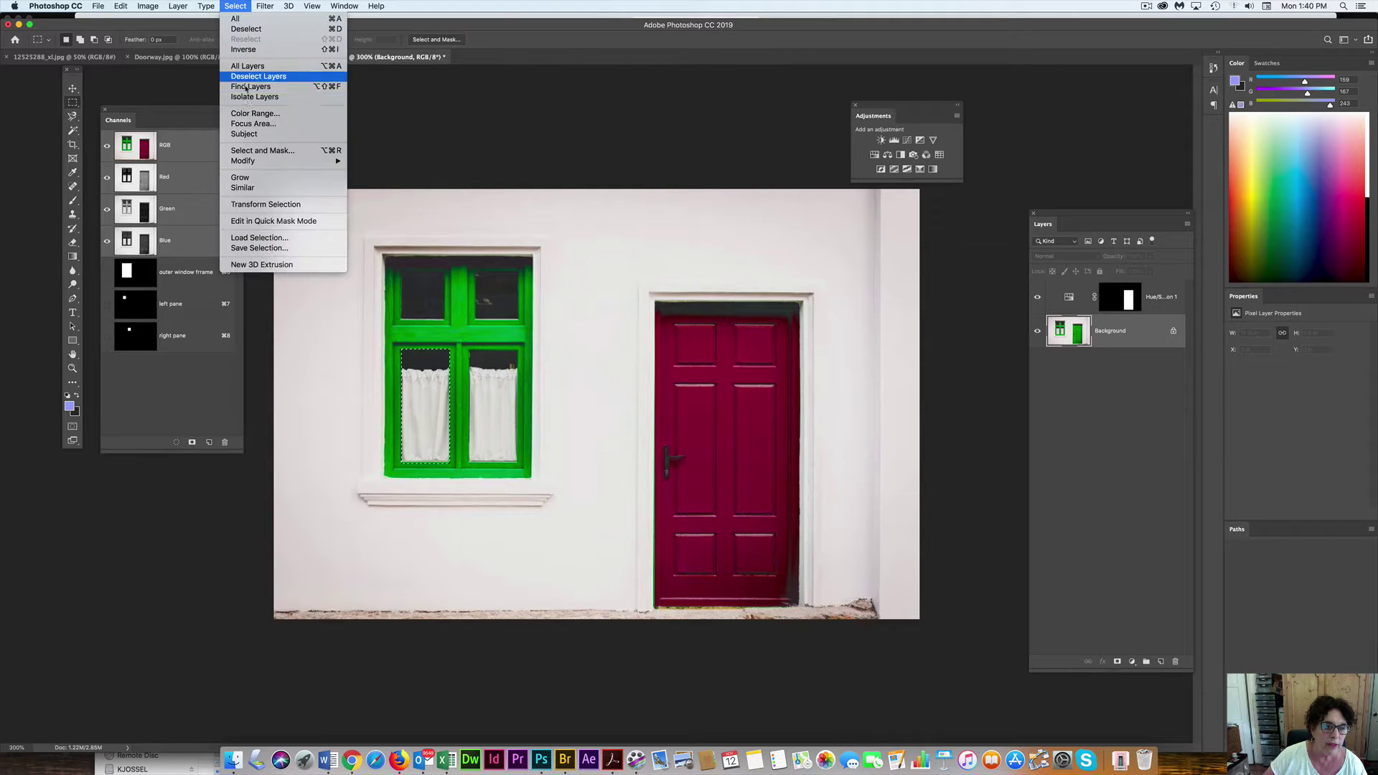
left_click(260, 247)
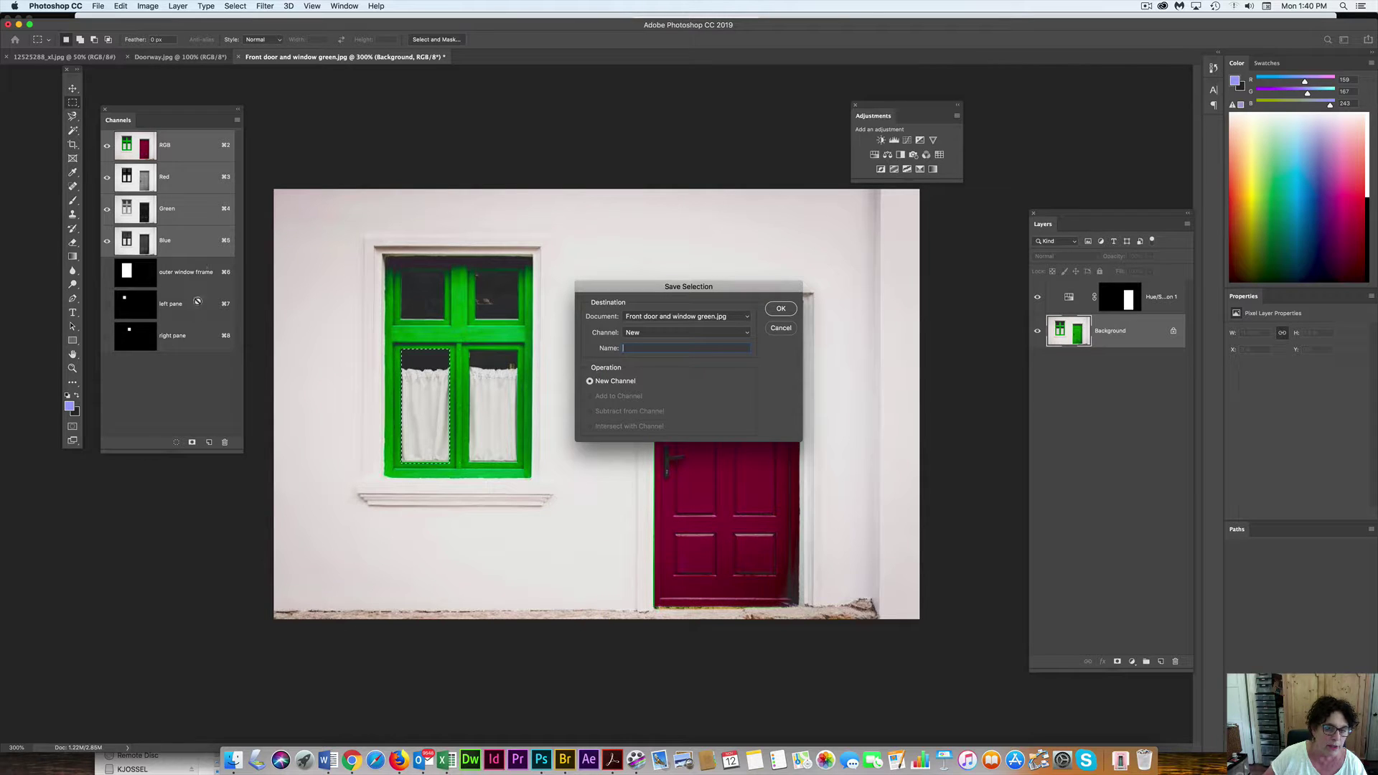
type("left ")
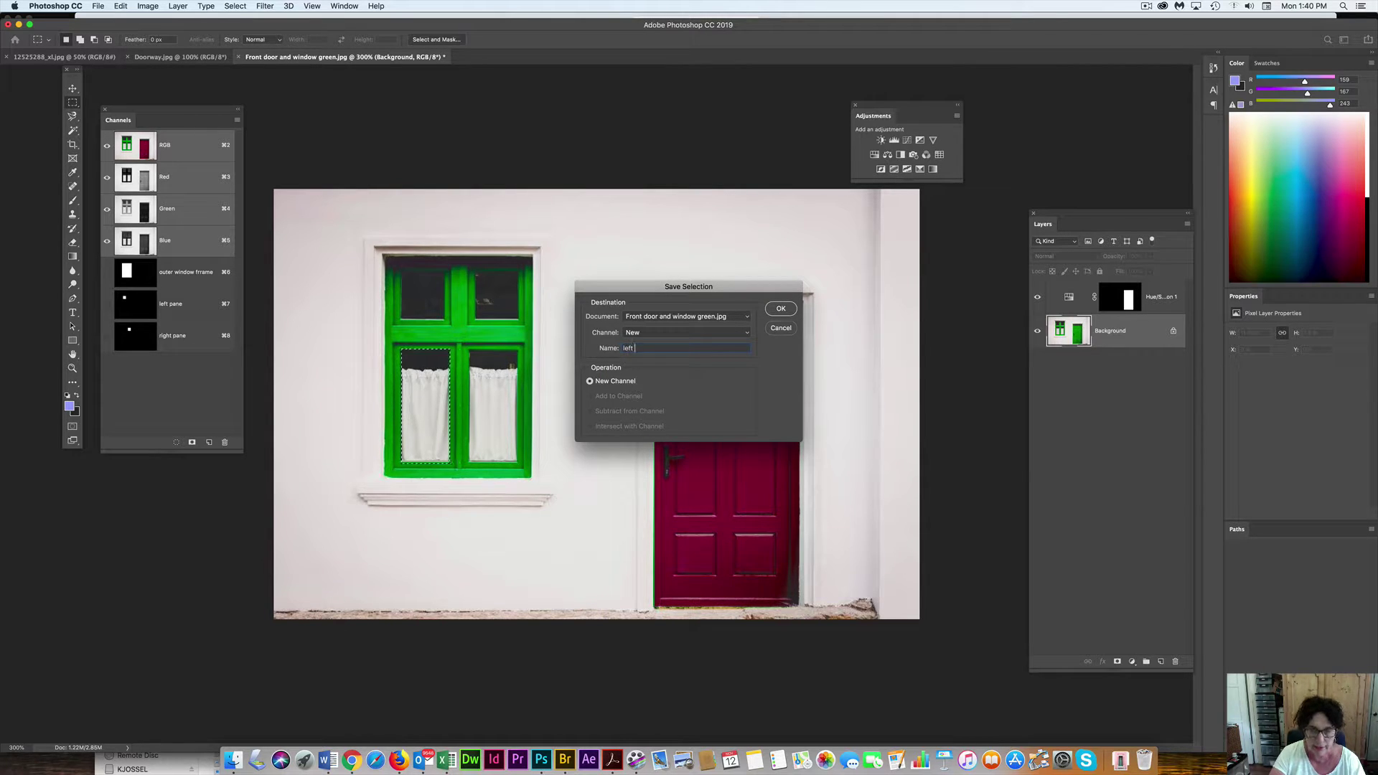
type("lowere")
key("BackSpace")
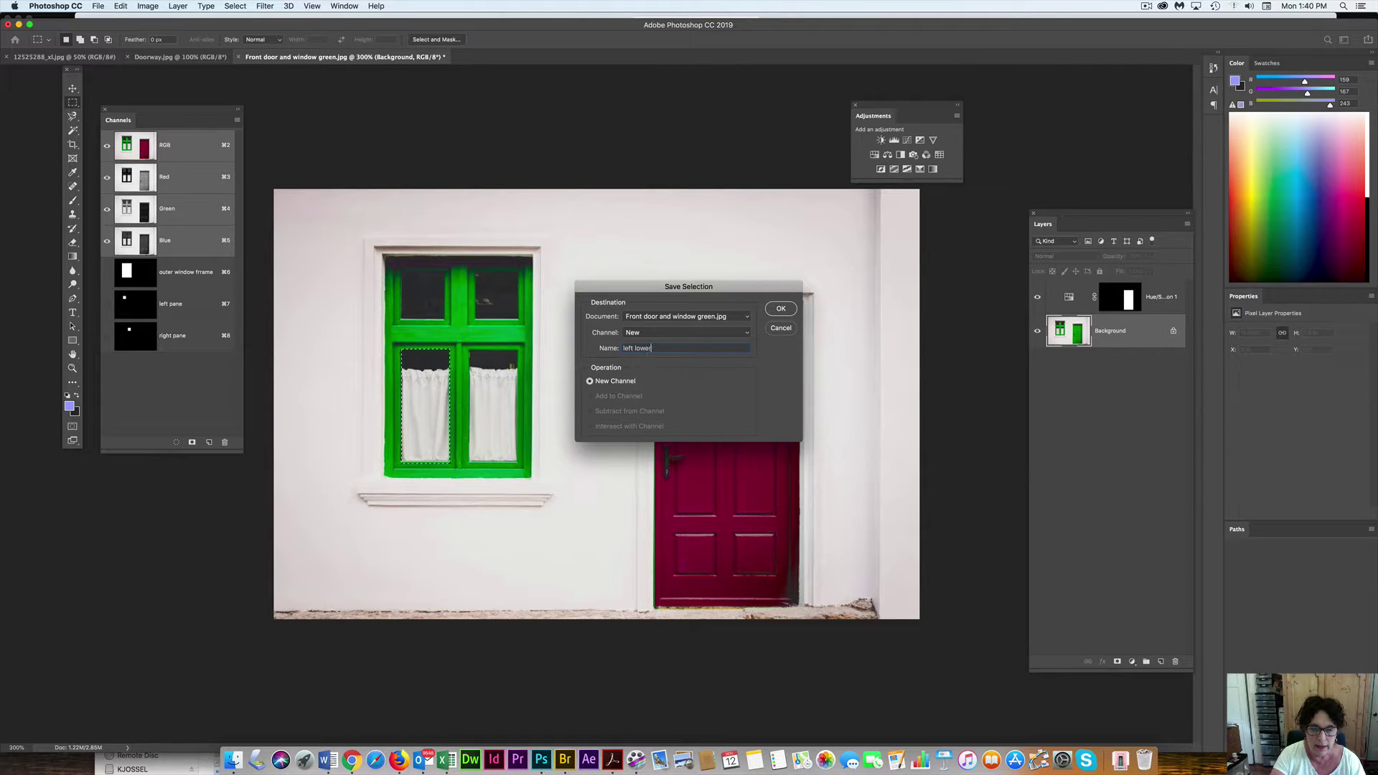
type("pane")
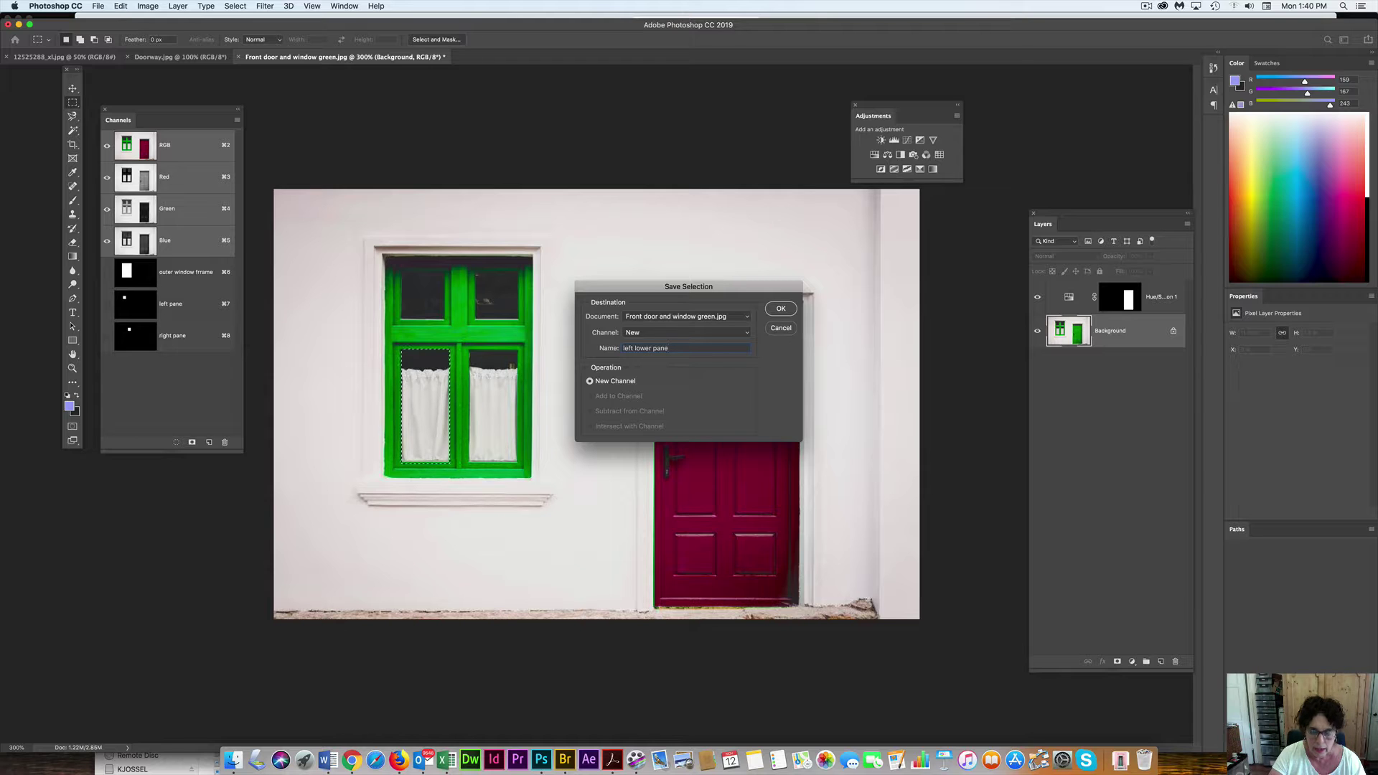
key("Return")
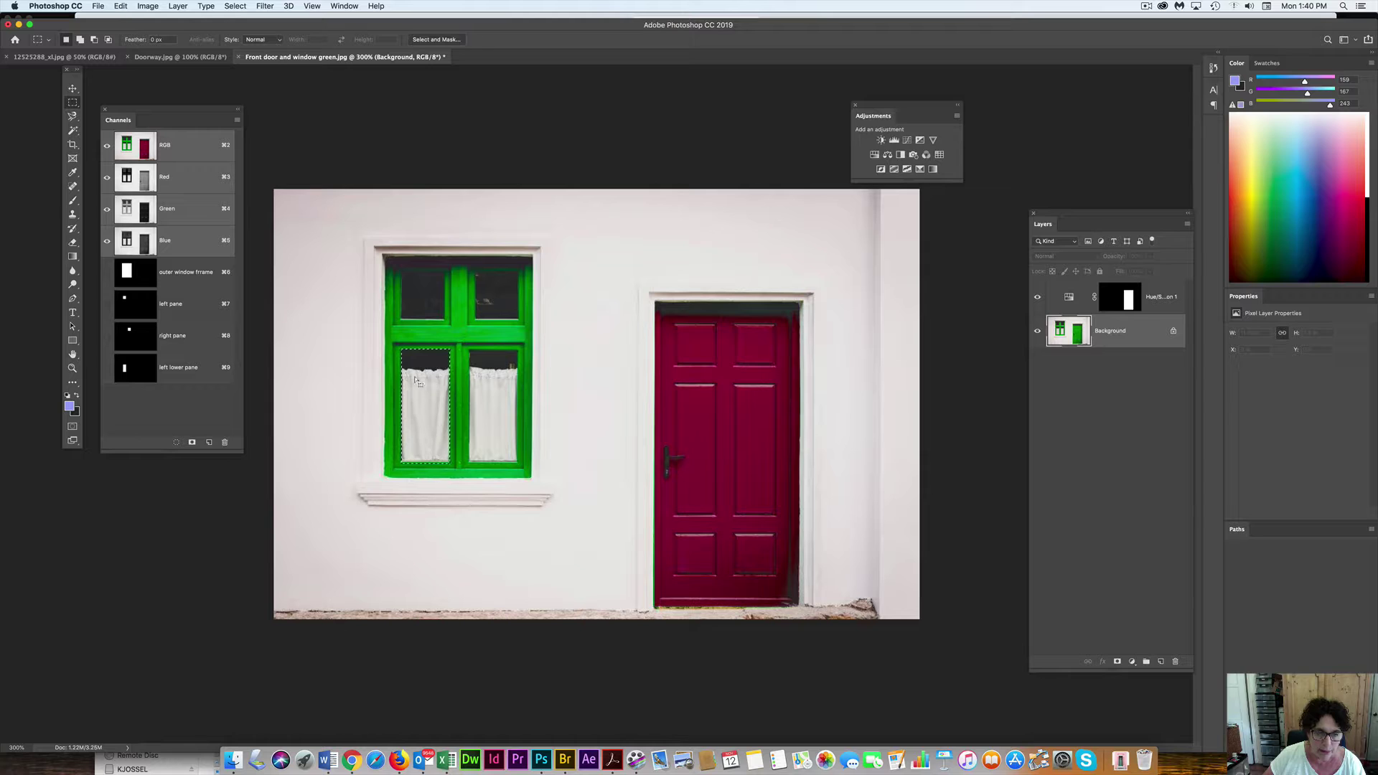
Move the selection outline onto the window's lower right pane and scale it slightly with Transform Selection to fit the glass.
left_click_drag(423, 379, 487, 376)
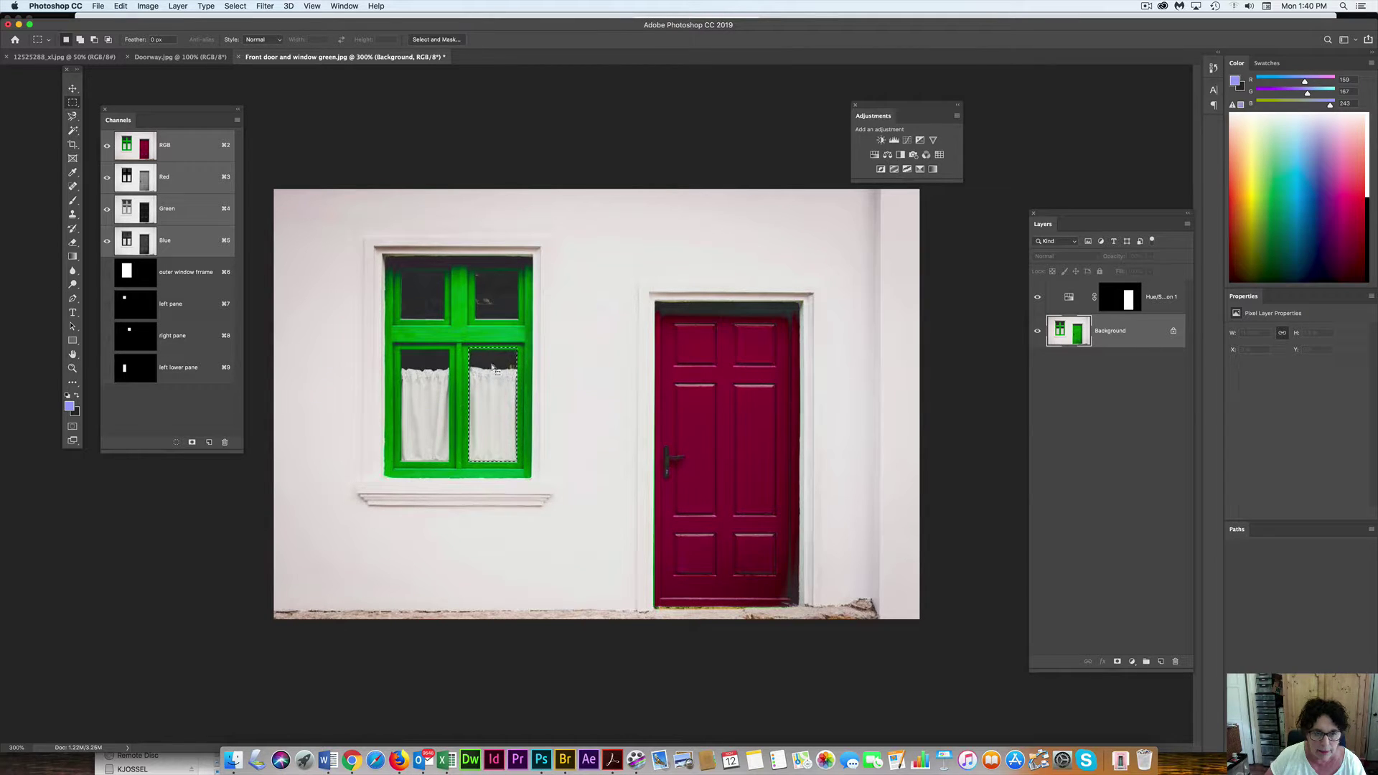
left_click(236, 6)
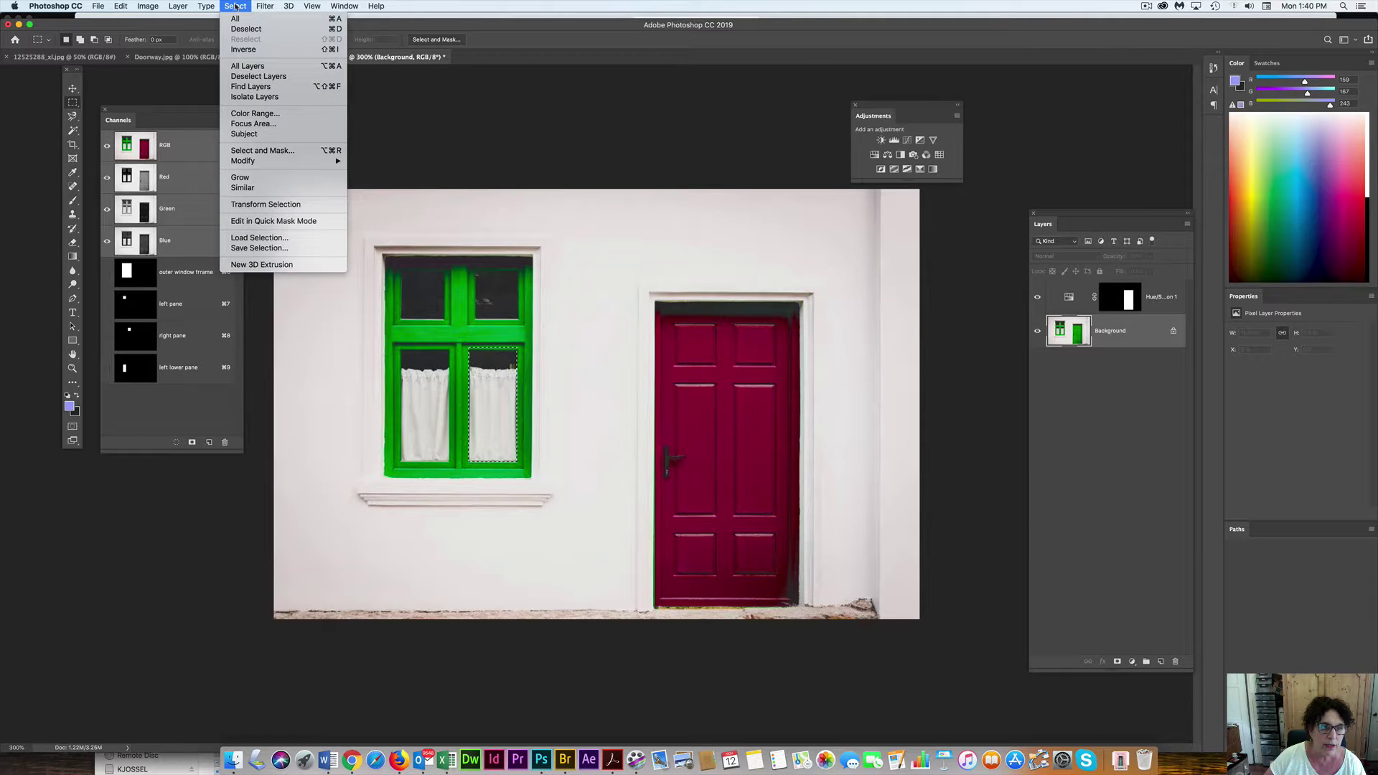
left_click(265, 204)
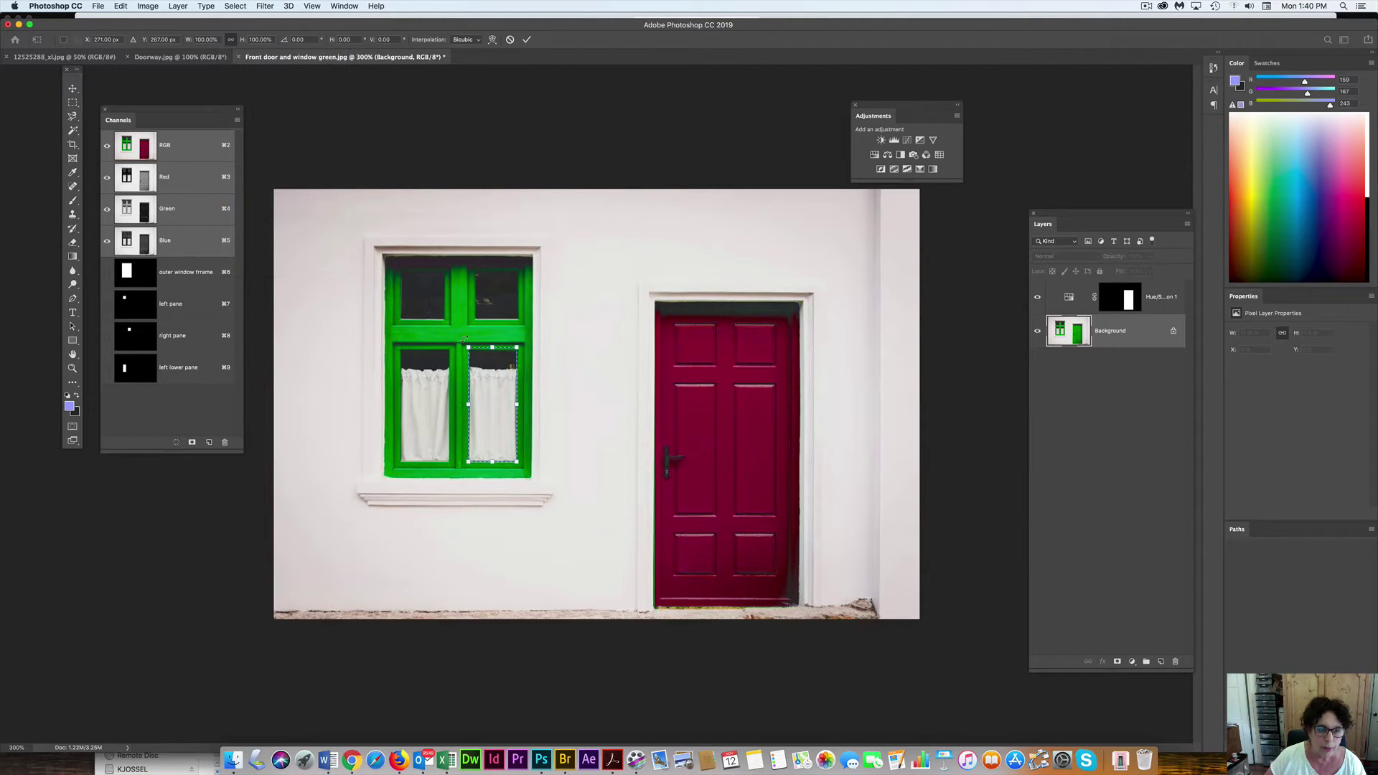
left_click_drag(492, 349, 492, 349)
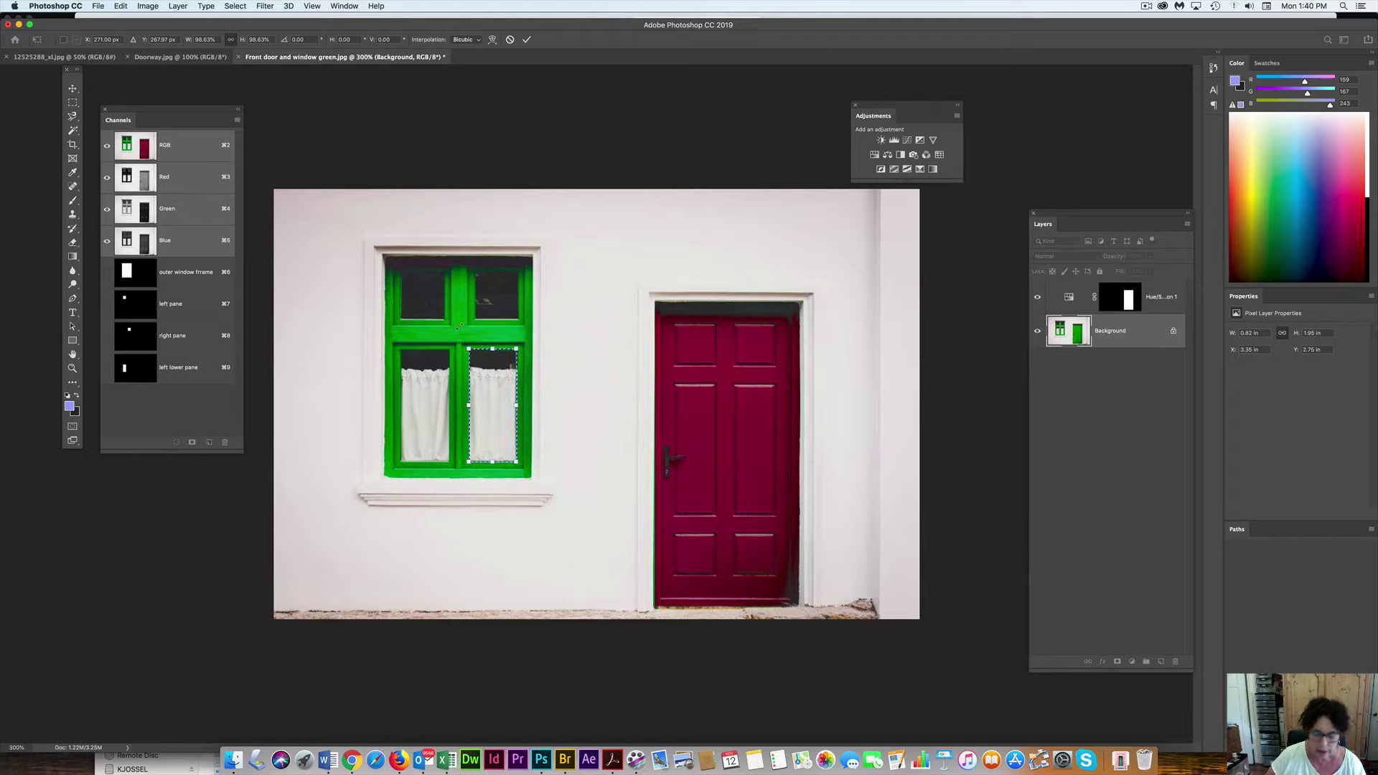
key("Return")
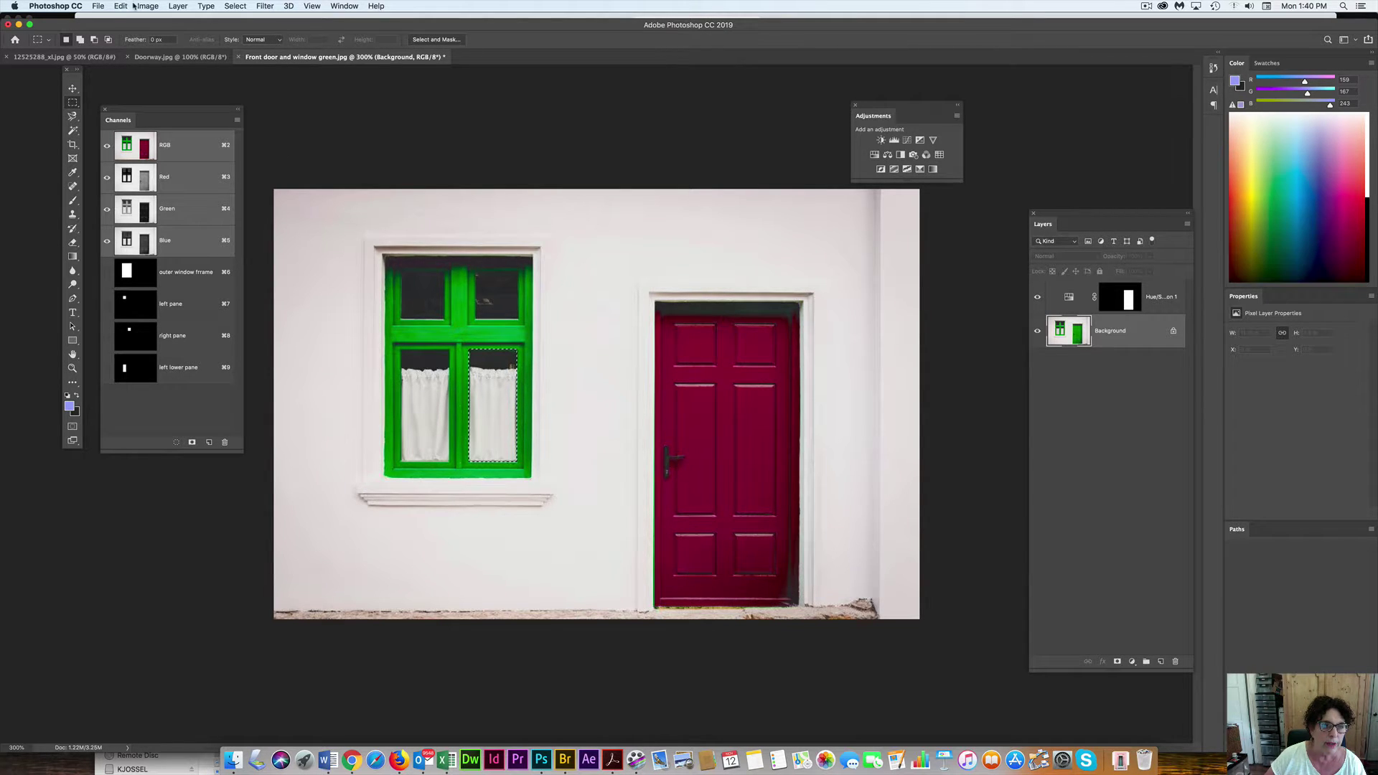
Save the lower right pane selection as a new channel named "R Low pane" and deselect it.
left_click(239, 6)
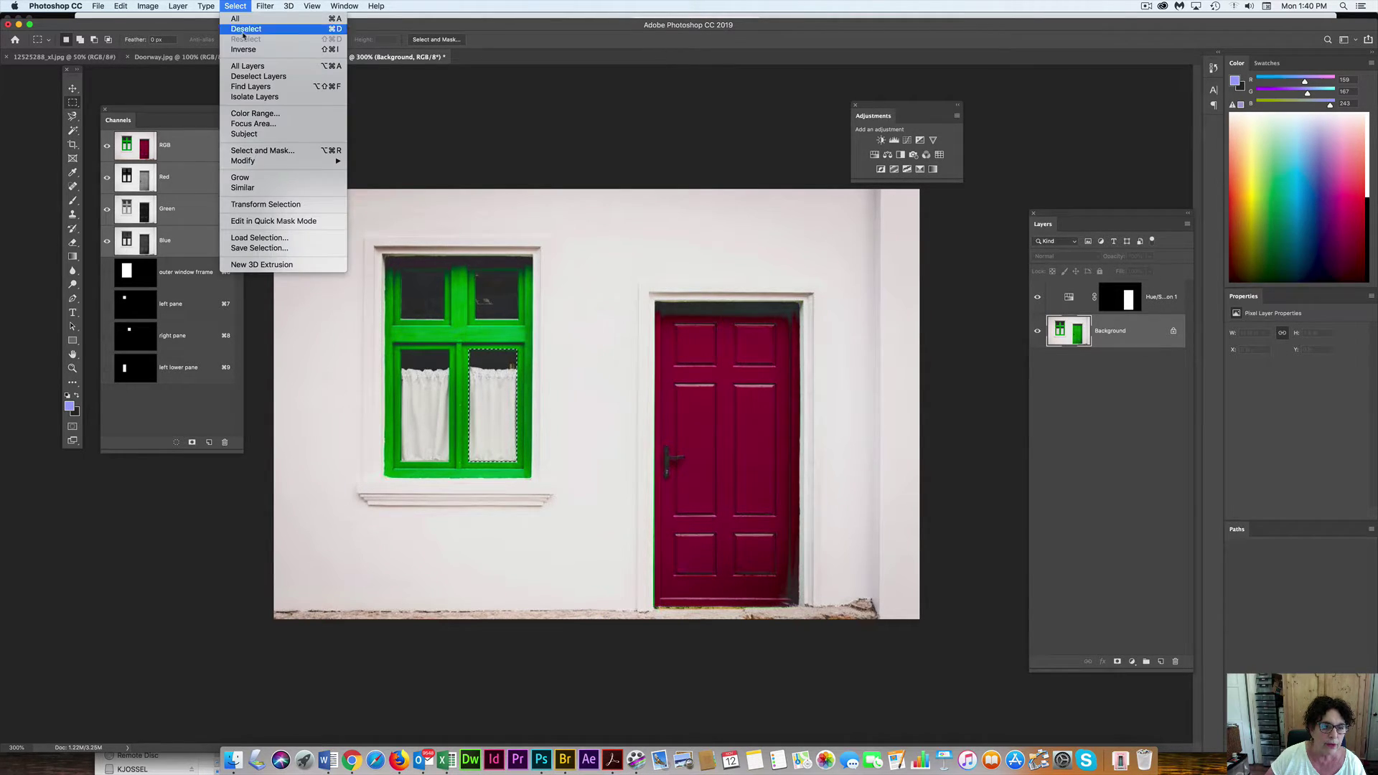
left_click(263, 251)
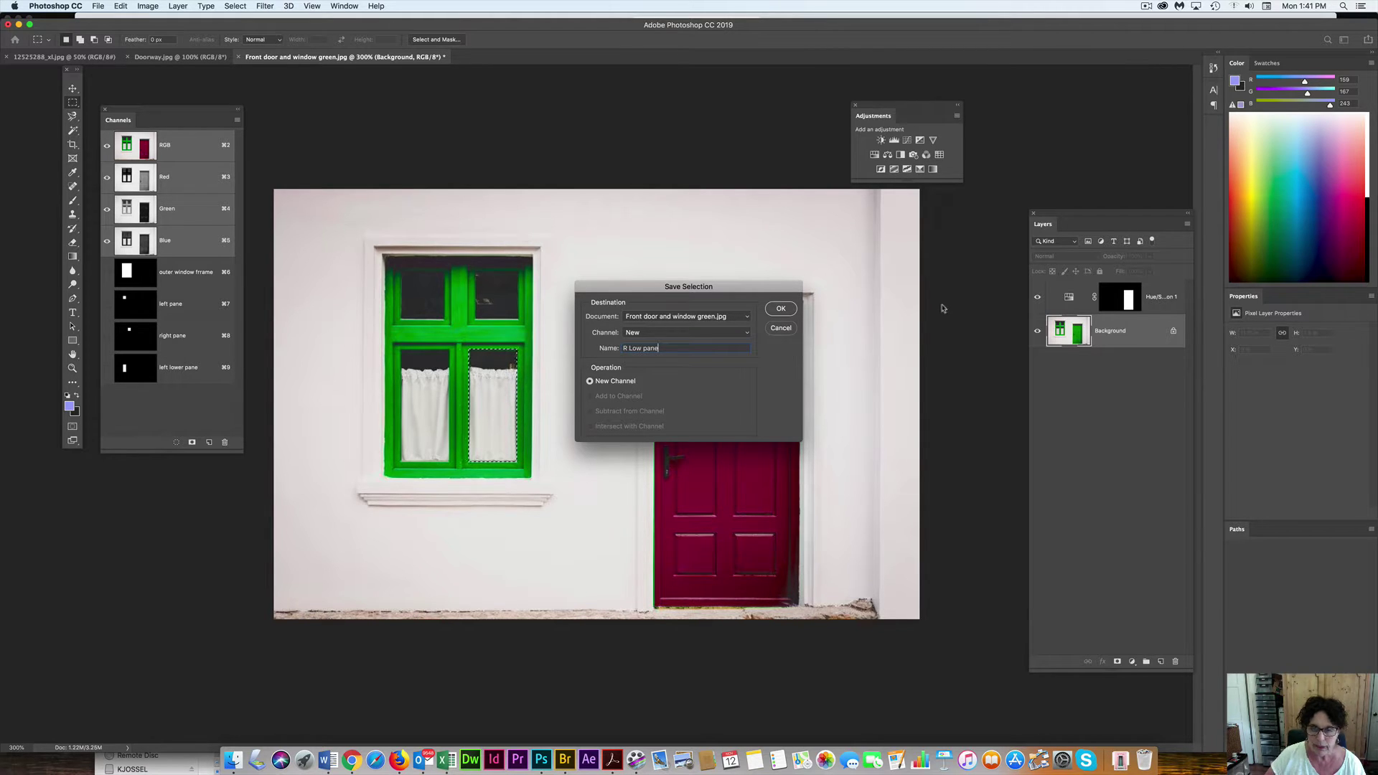
type("R Low pane")
left_click(774, 309)
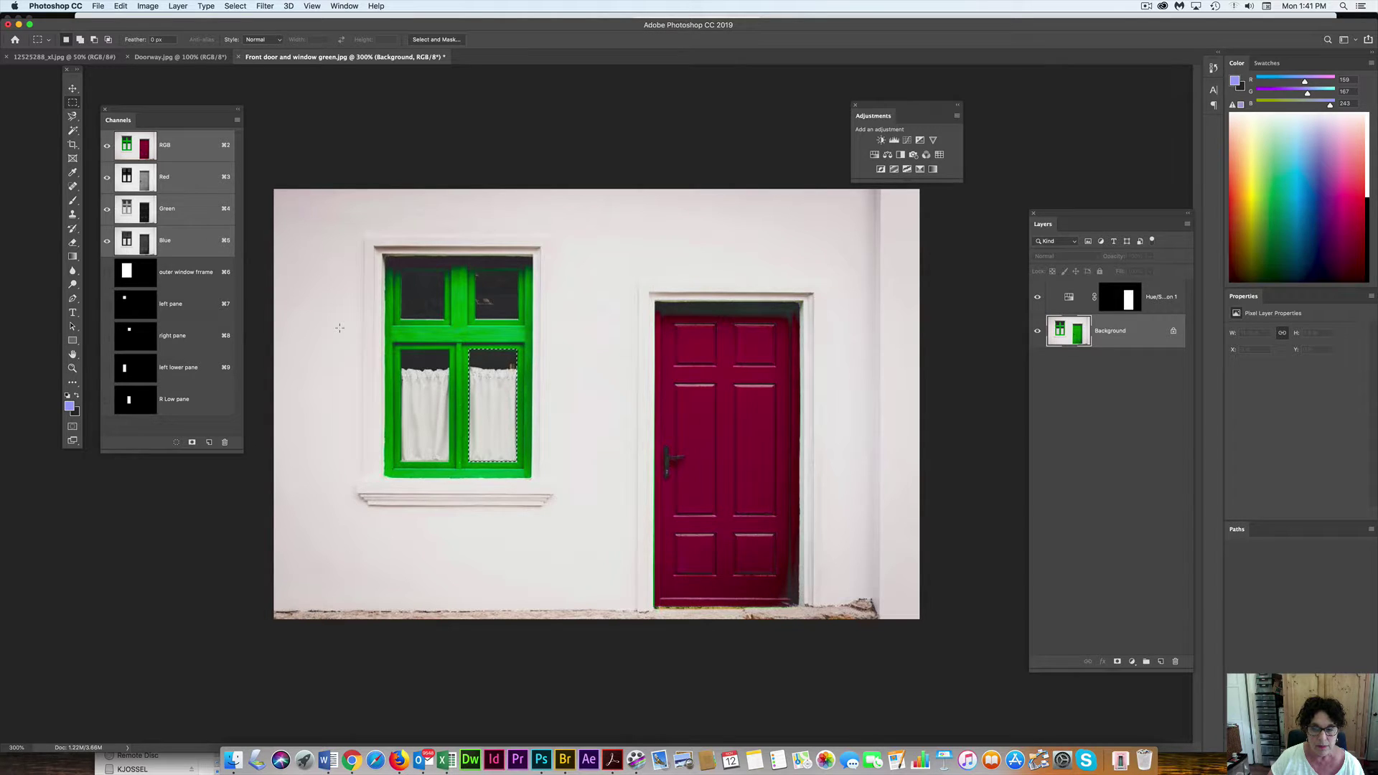
left_click(426, 373)
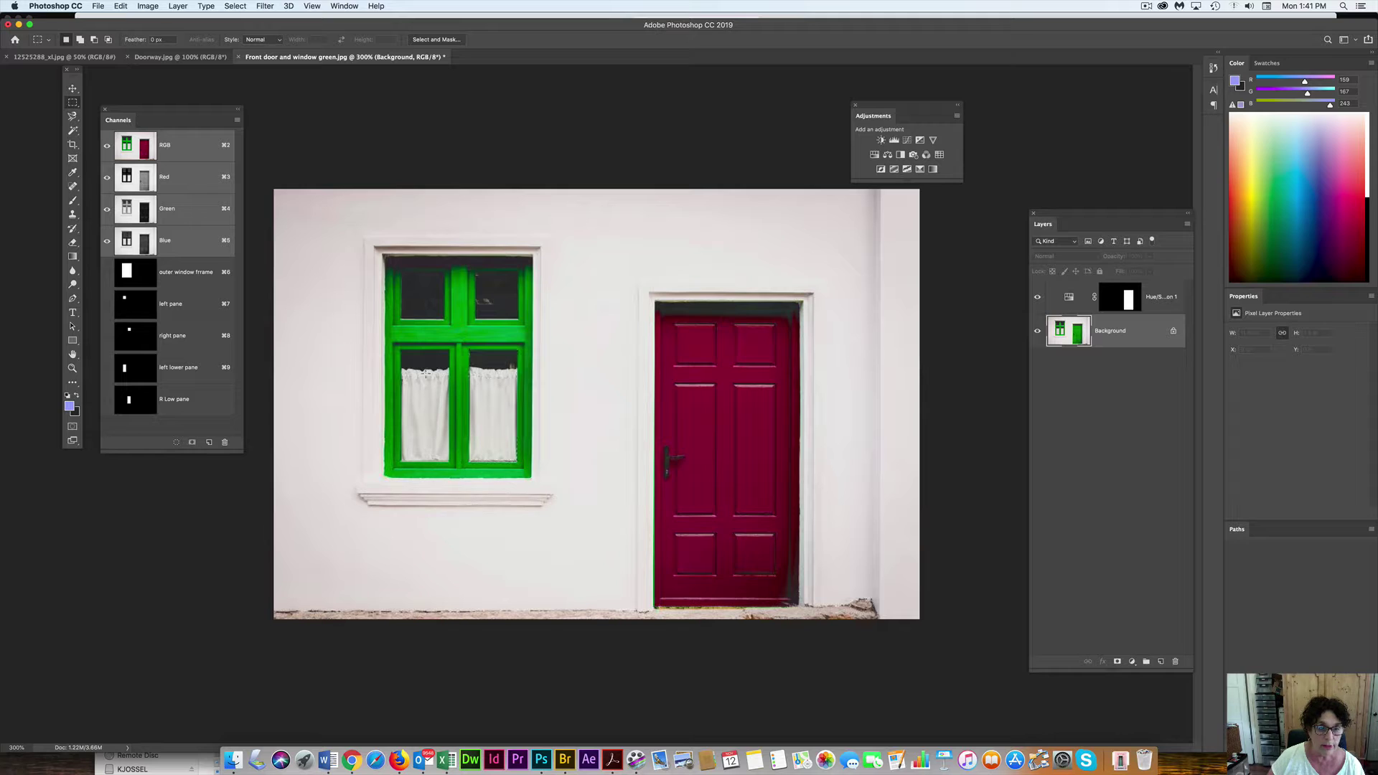
In the outer window frame channel, load the four pane channels together as one combined selection.
left_click(192, 272)
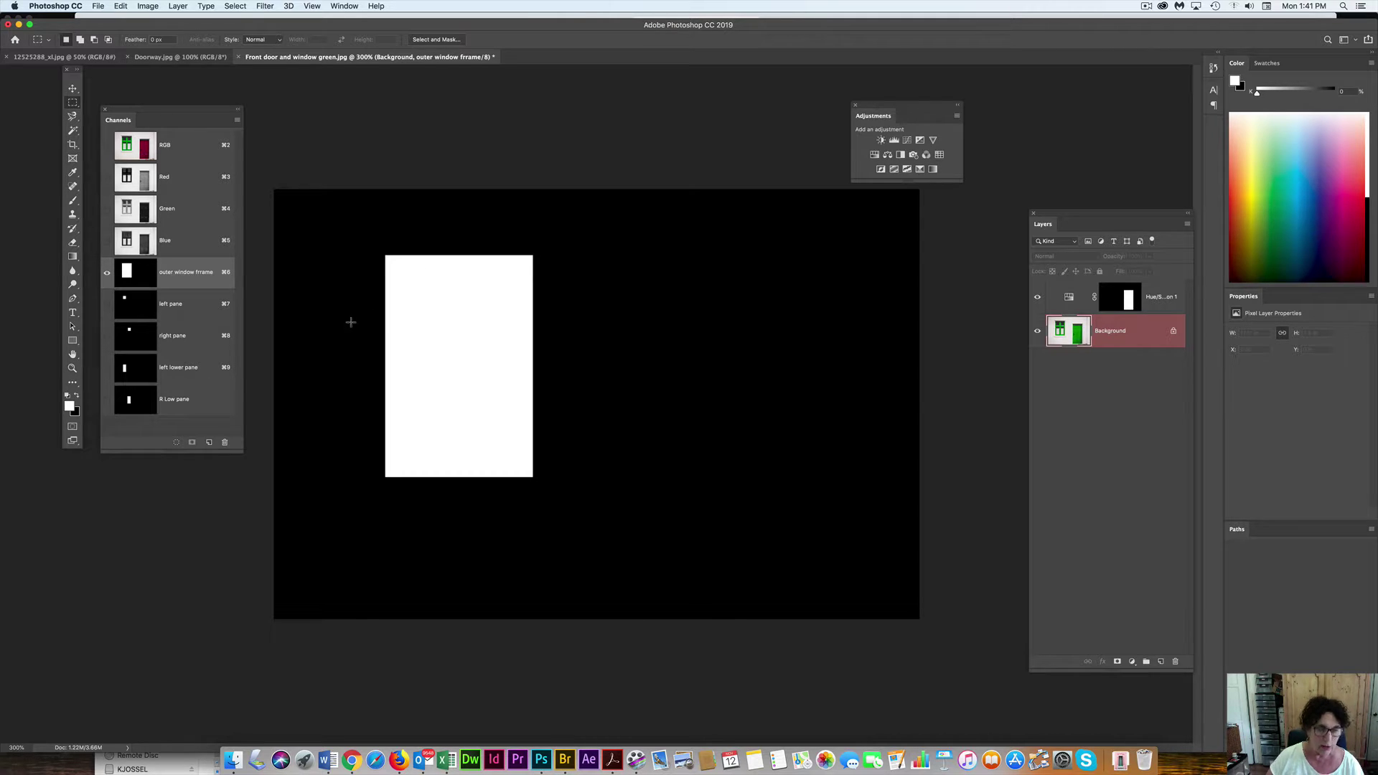
left_click(134, 309, "super")
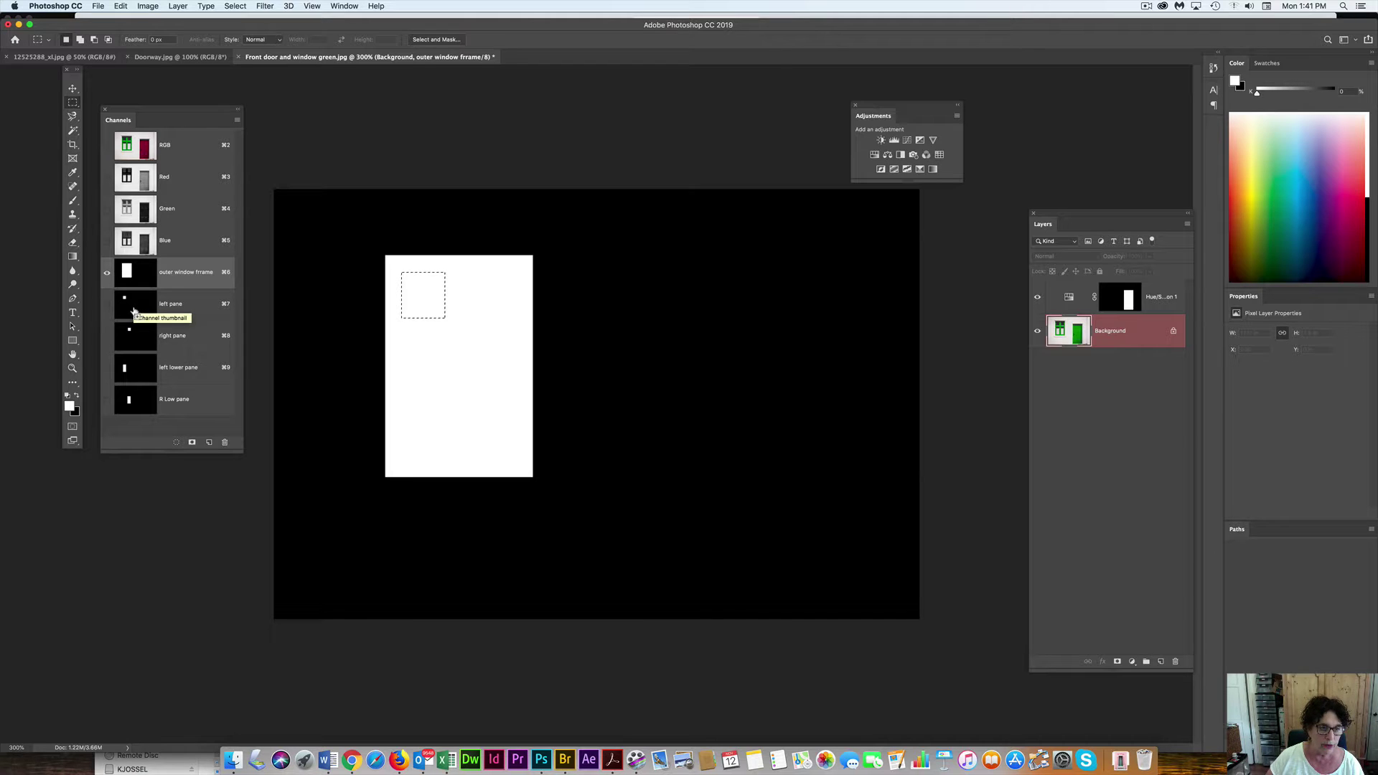
left_click(135, 339, "shift+super")
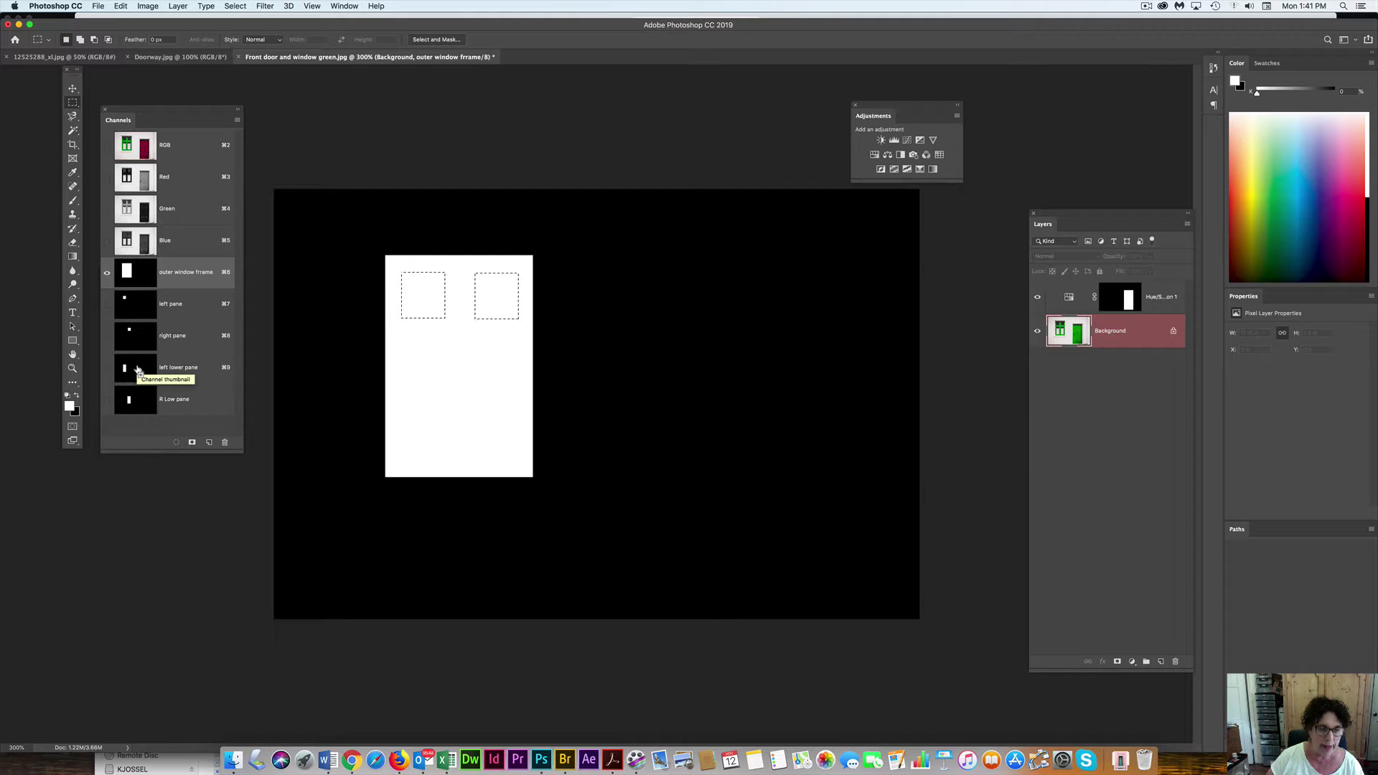
left_click(139, 369, "shift+super")
left_click(140, 402, "shift+super")
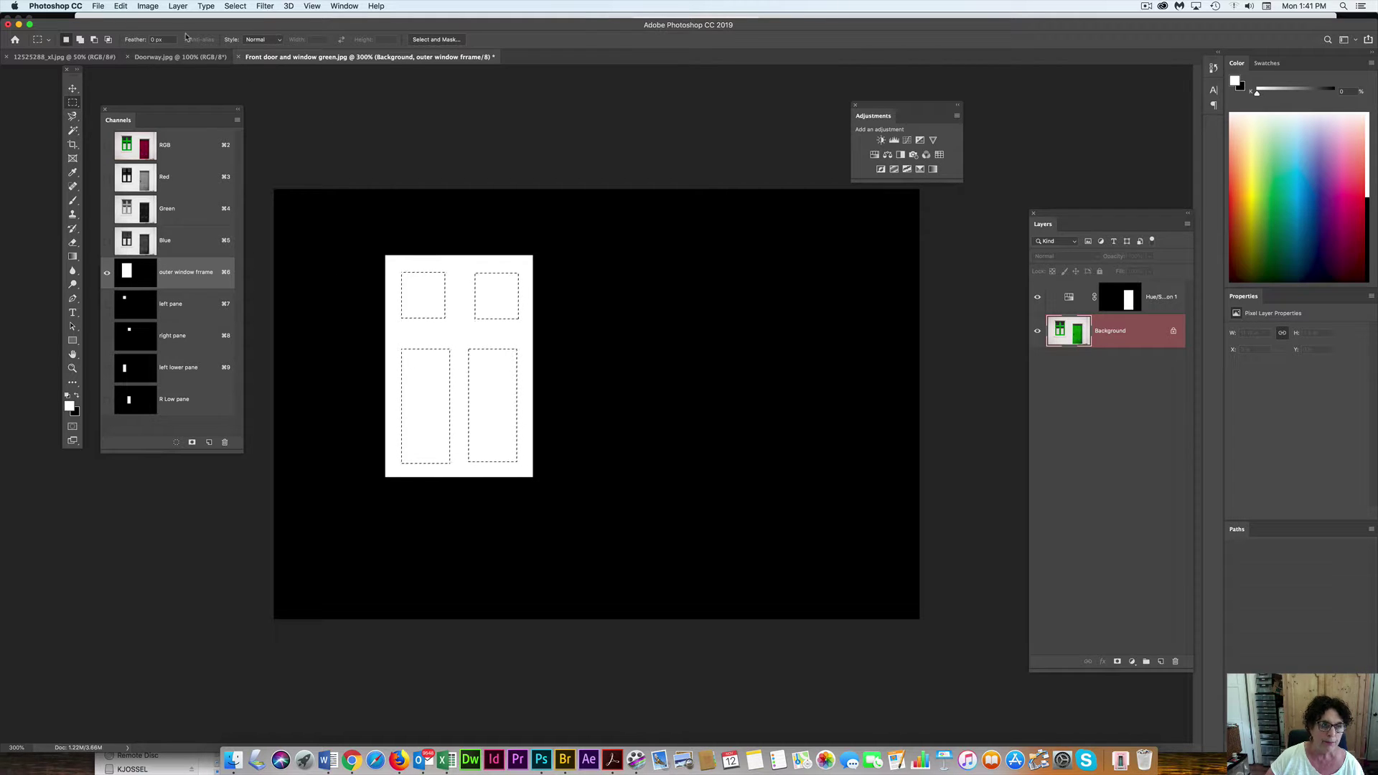
Fill the selected panes in the outer window frame channel with black at 100% opacity in Normal mode.
left_click(122, 6)
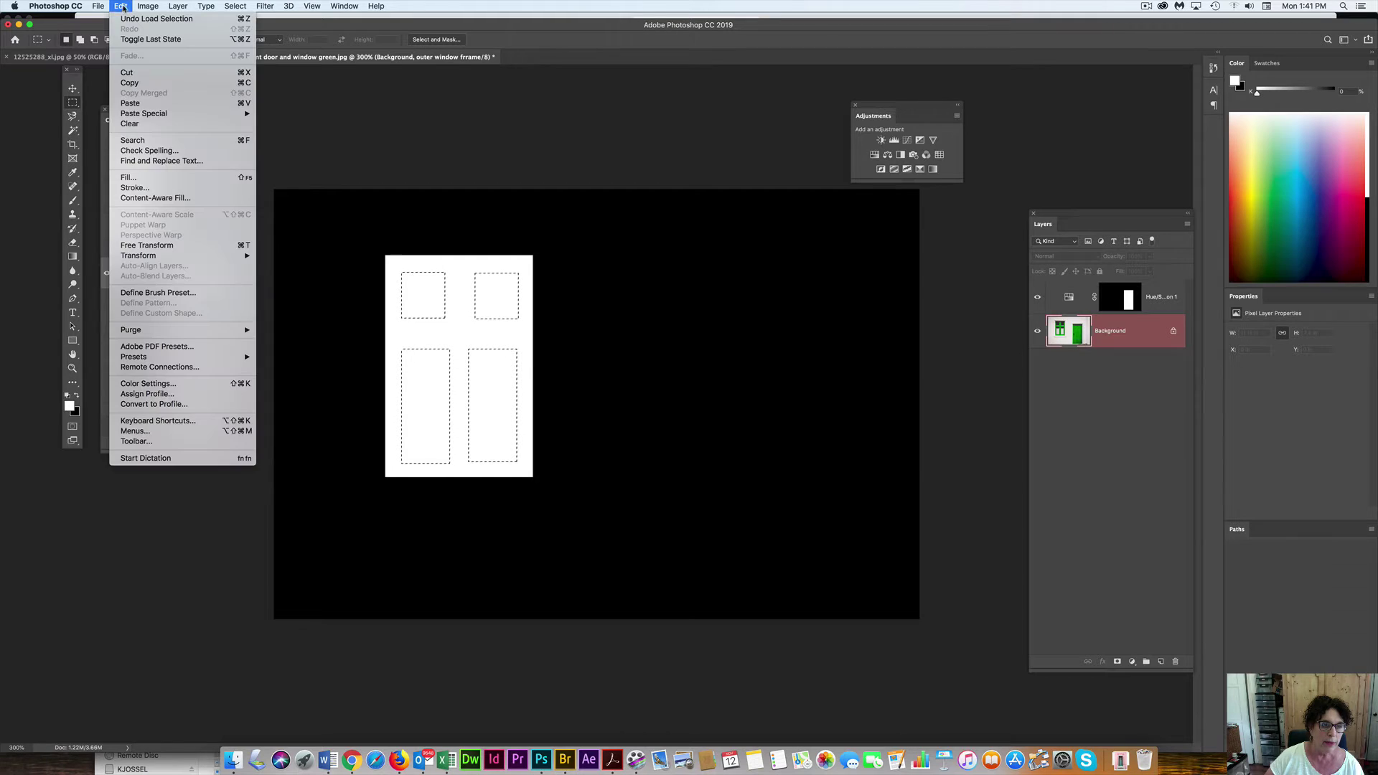
left_click(167, 178)
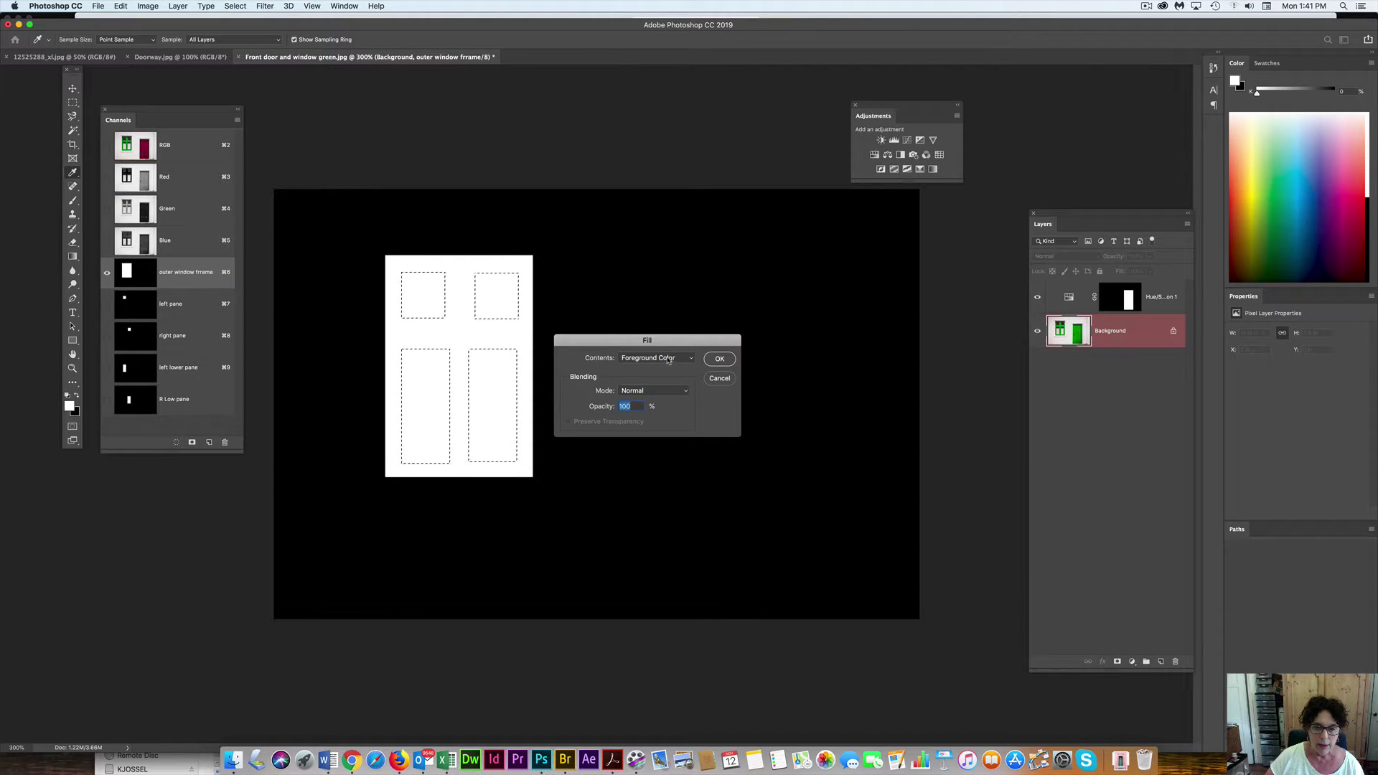
left_click(668, 358)
left_click(654, 426)
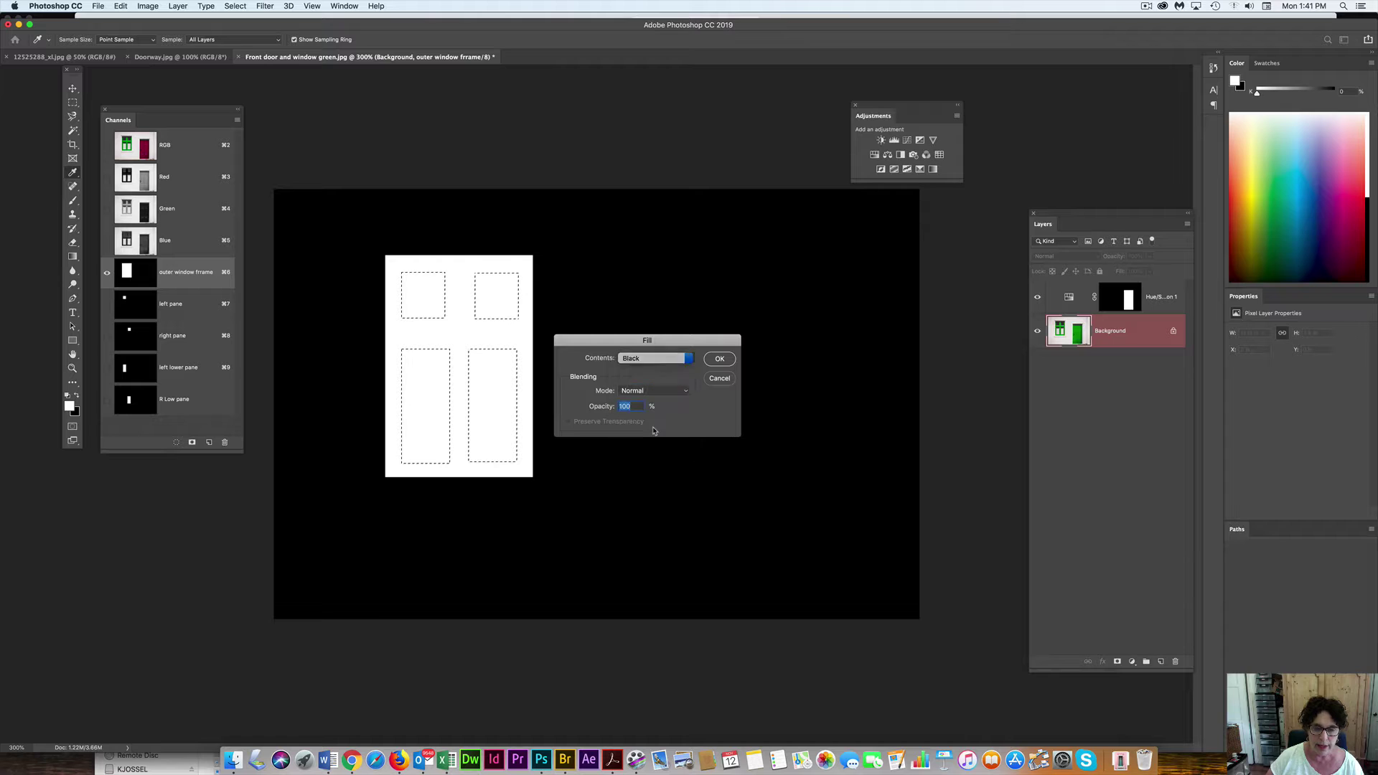
left_click(721, 360)
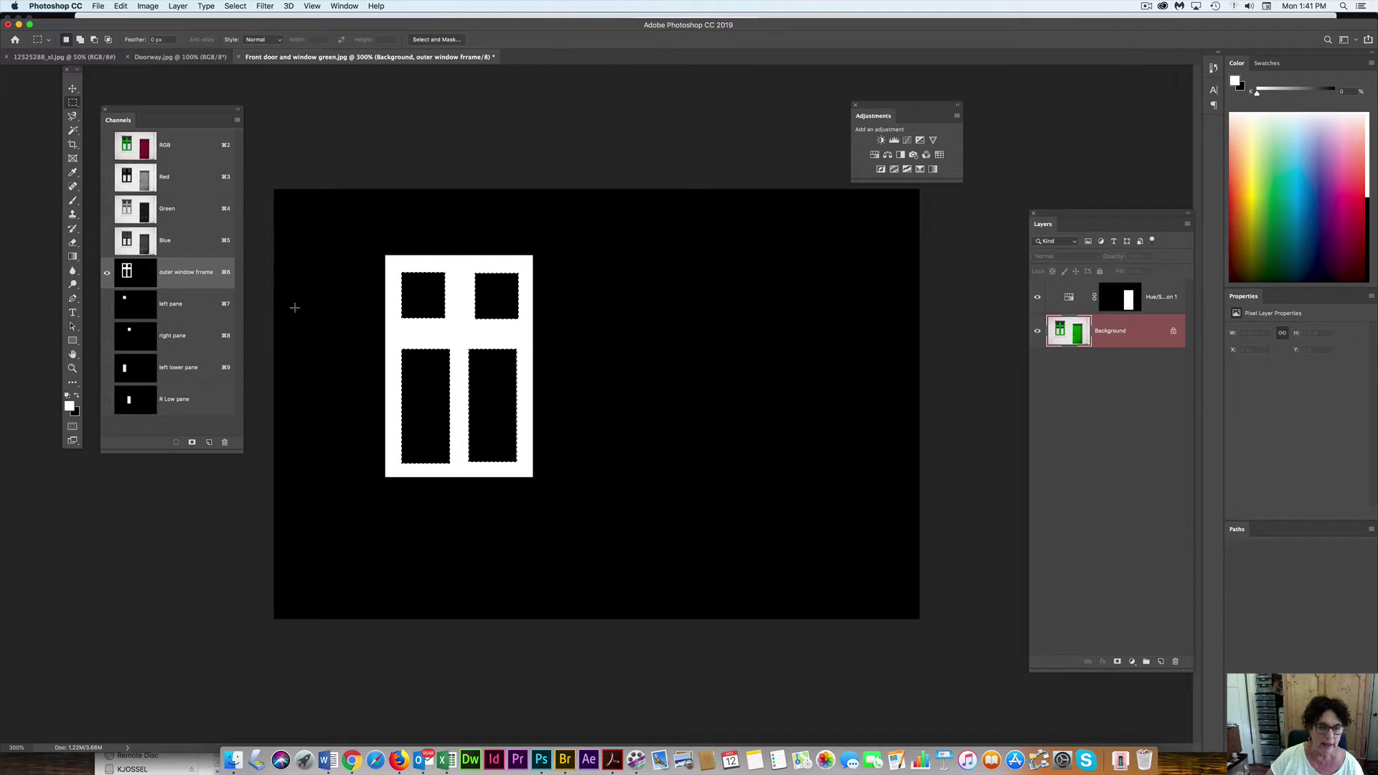
Load the outer window frame channel as a selection and return to the RGB composite view.
left_click(195, 301)
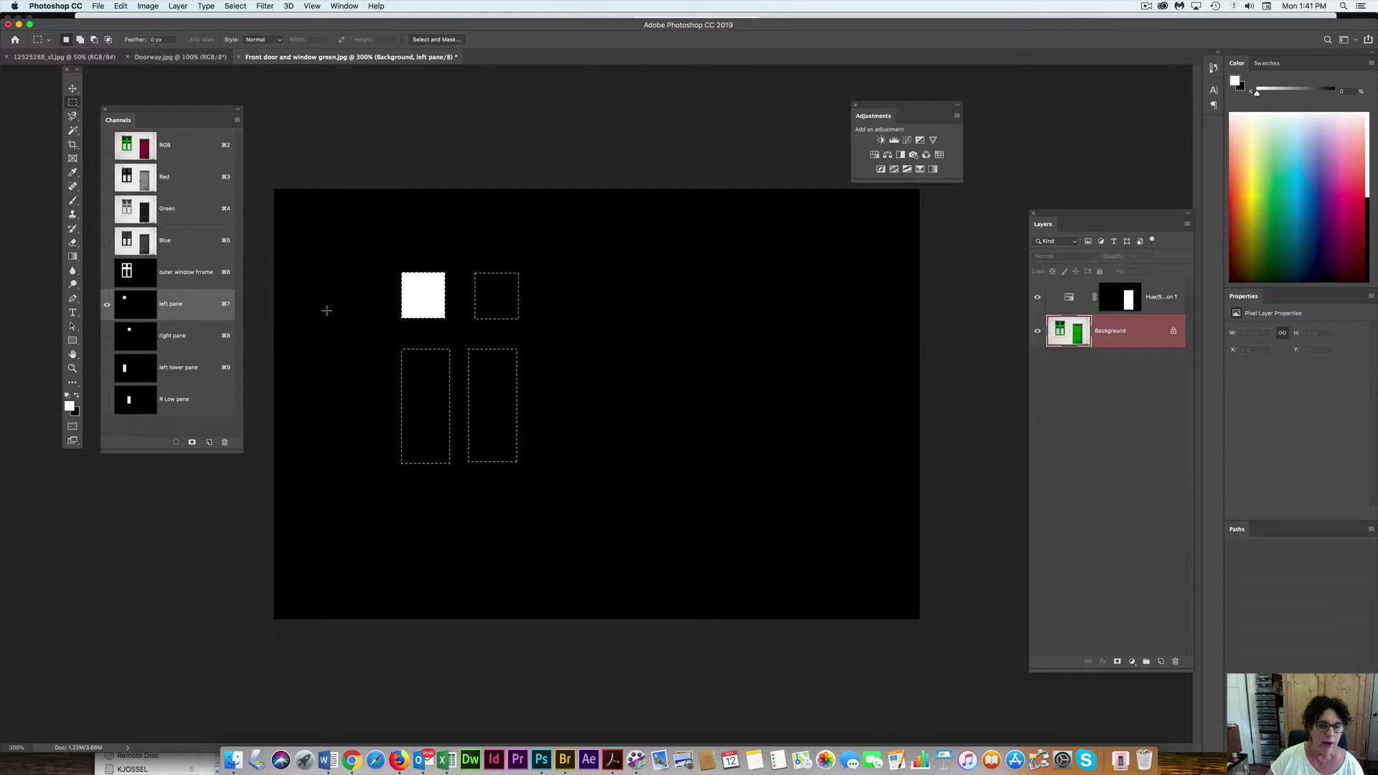
left_click(178, 272)
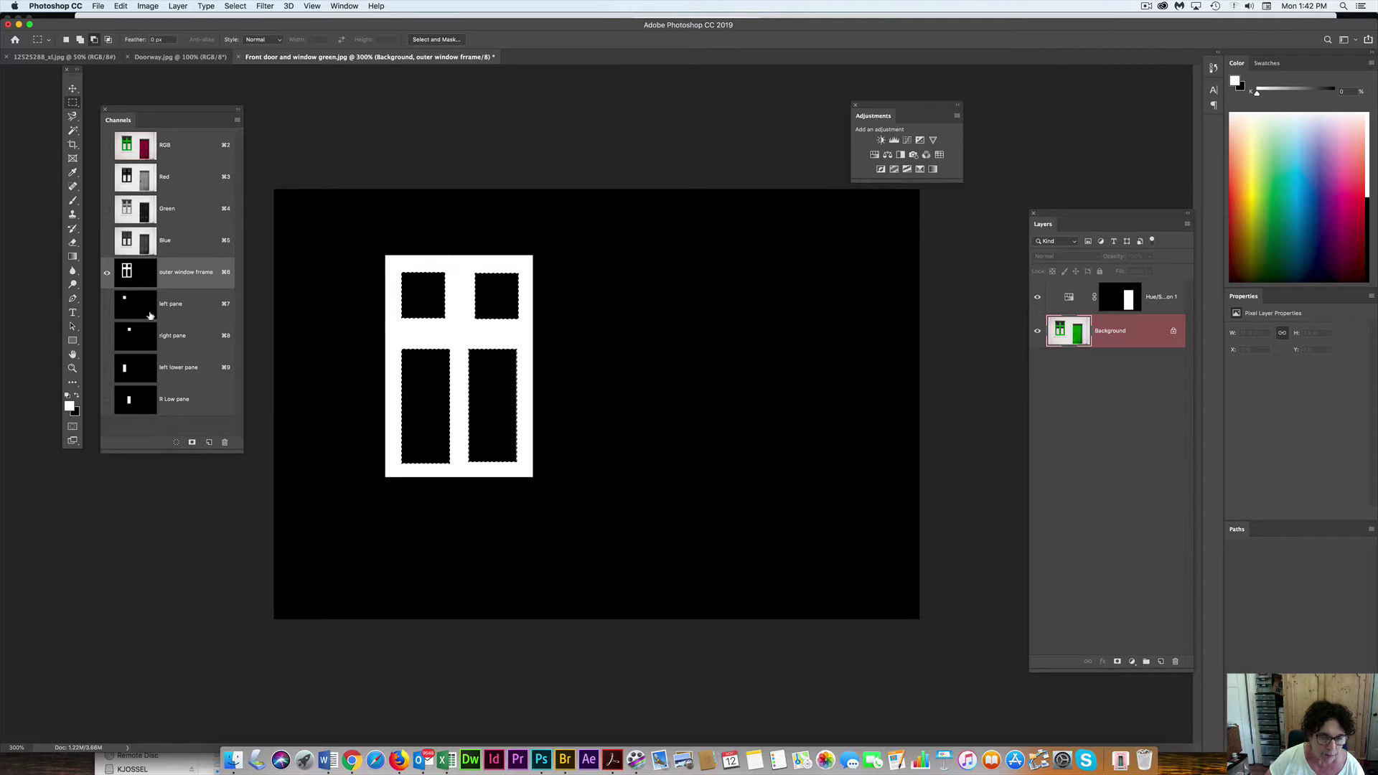
left_click(176, 443)
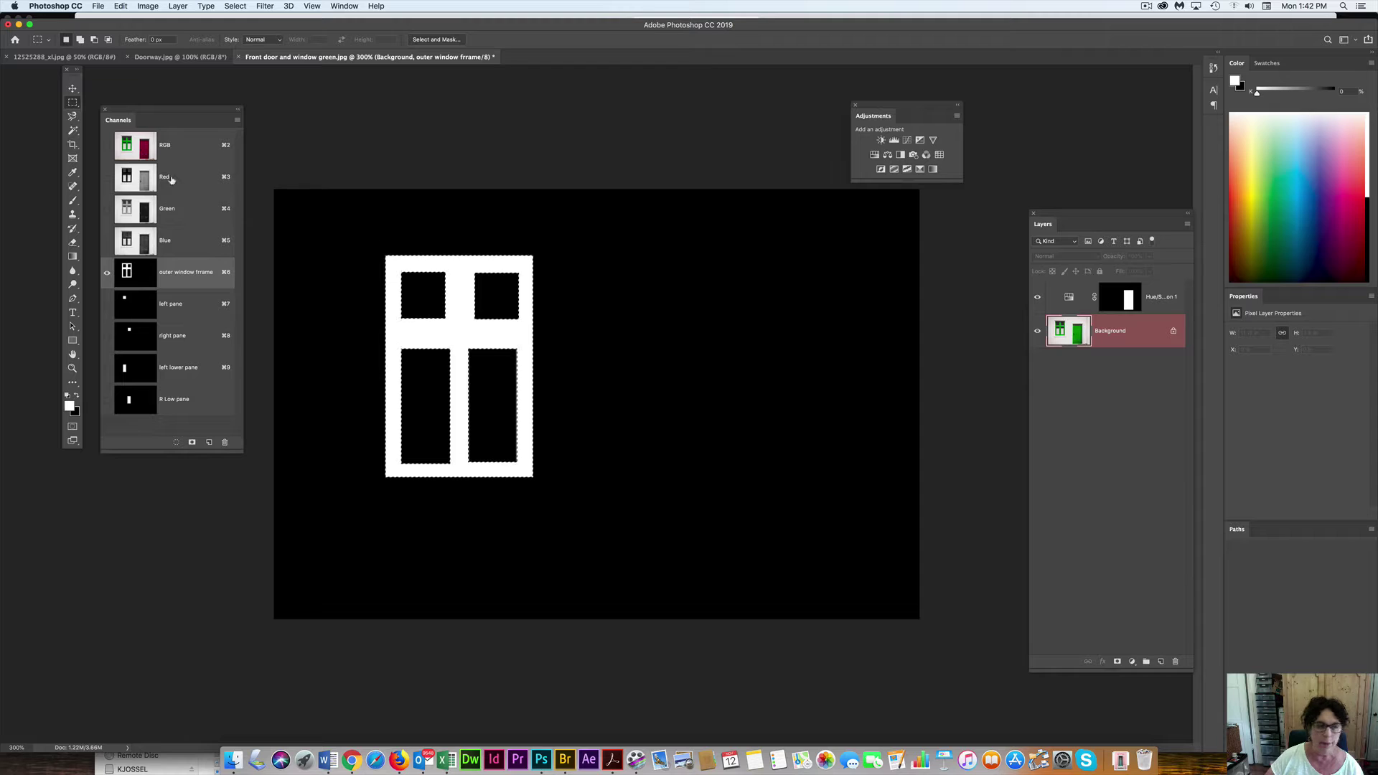
left_click(179, 145)
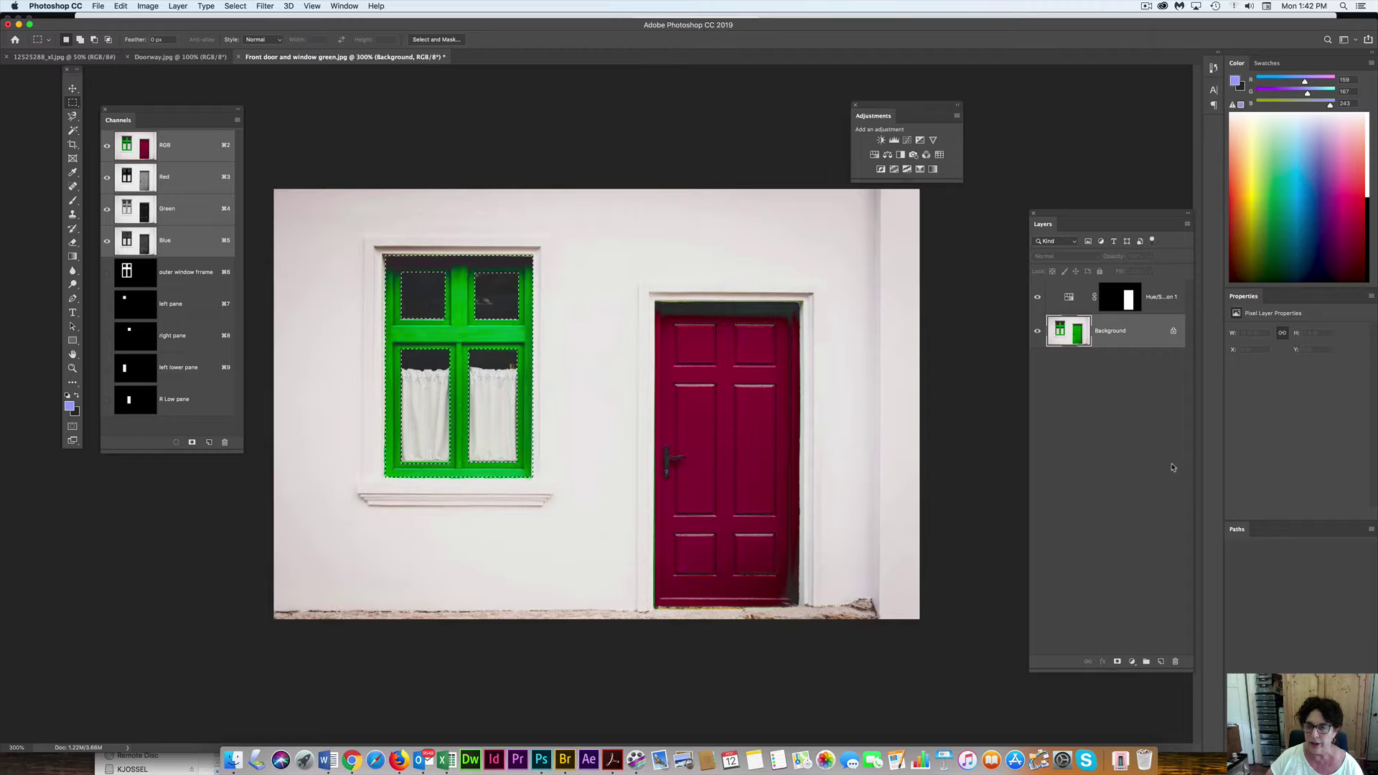
Add a Color Balance adjustment to the selected frame with midtones Cyan-Red -48, Magenta-Green +62 and Yellow-Blue -83, and compare it with the original.
left_click(888, 155)
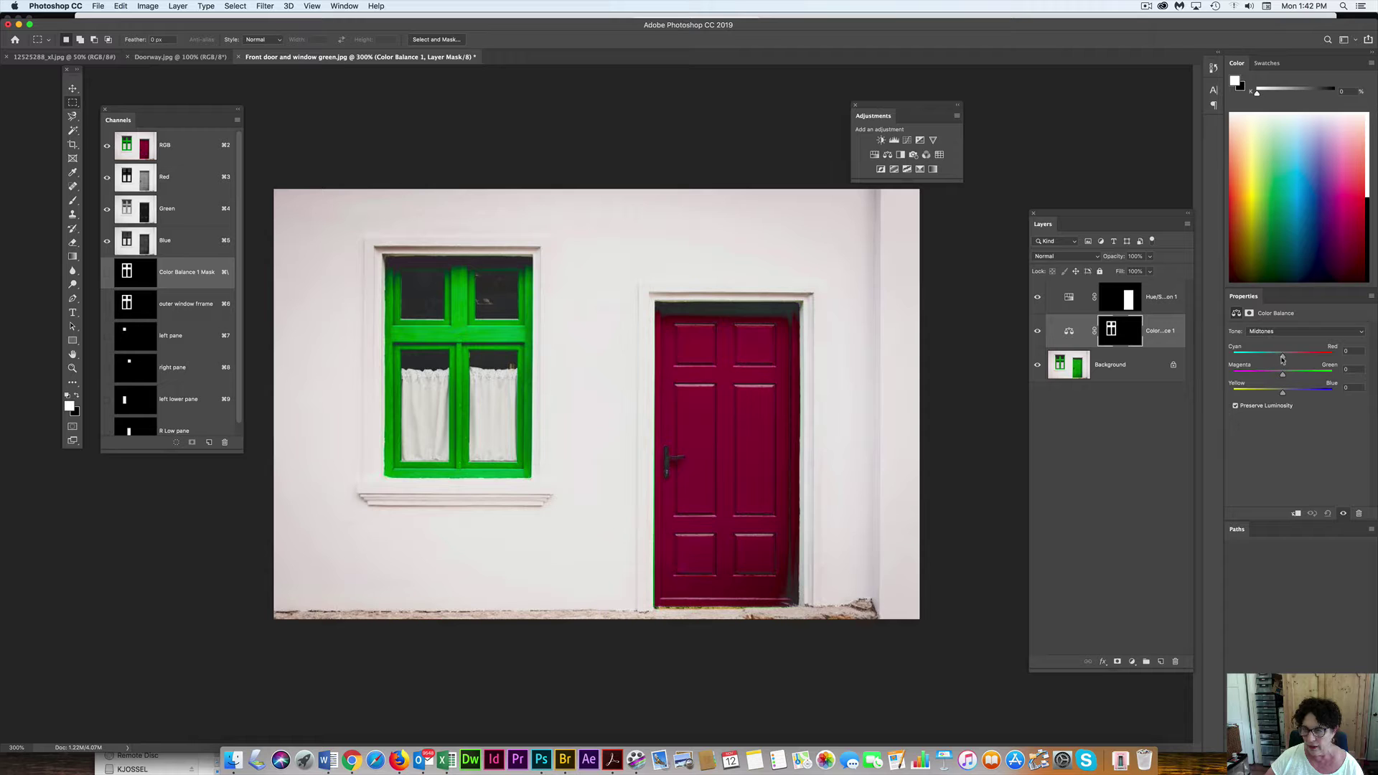
left_click_drag(1284, 359, 1316, 377)
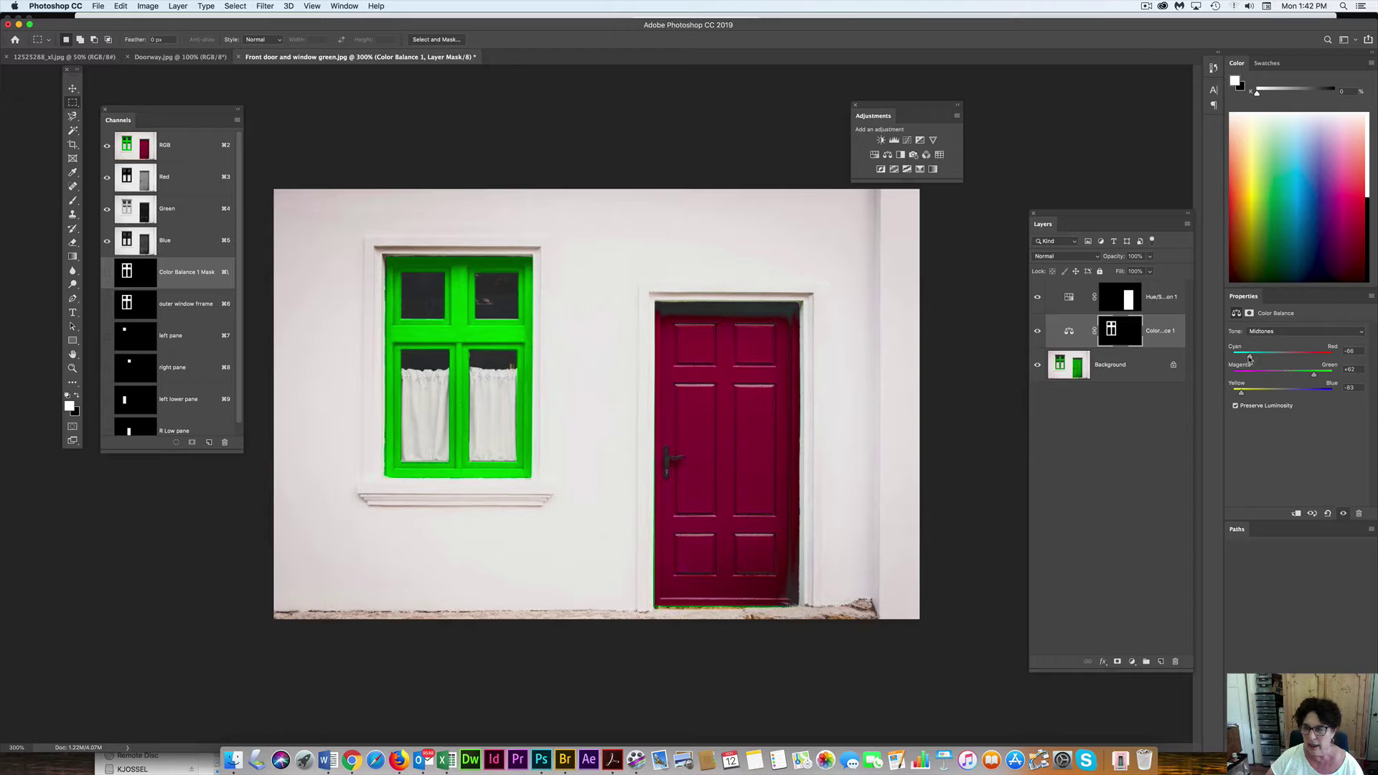
mouse_move(1250, 359)
left_mouse_down()
mouse_move(1324, 359)
mouse_move(1259, 363)
left_mouse_up()
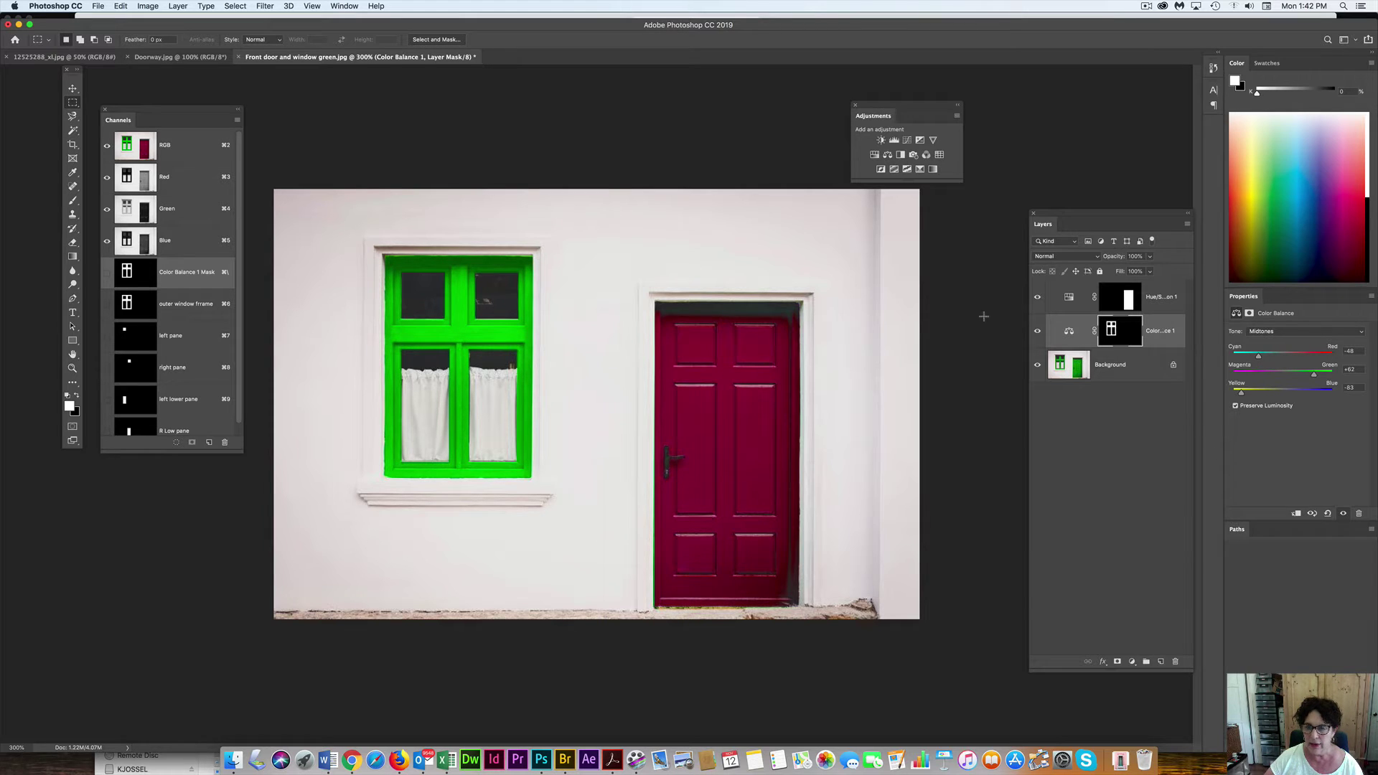
left_click(1037, 332)
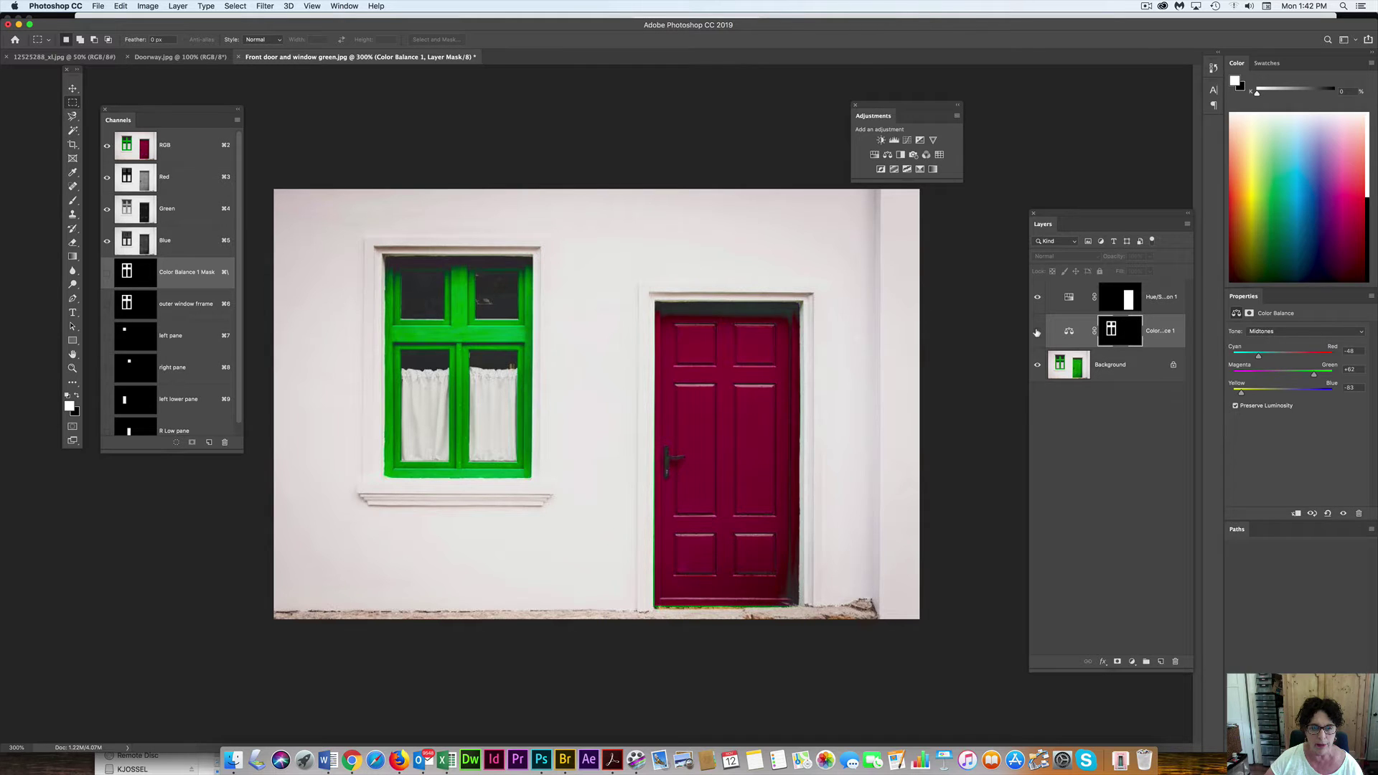
left_click(1037, 332)
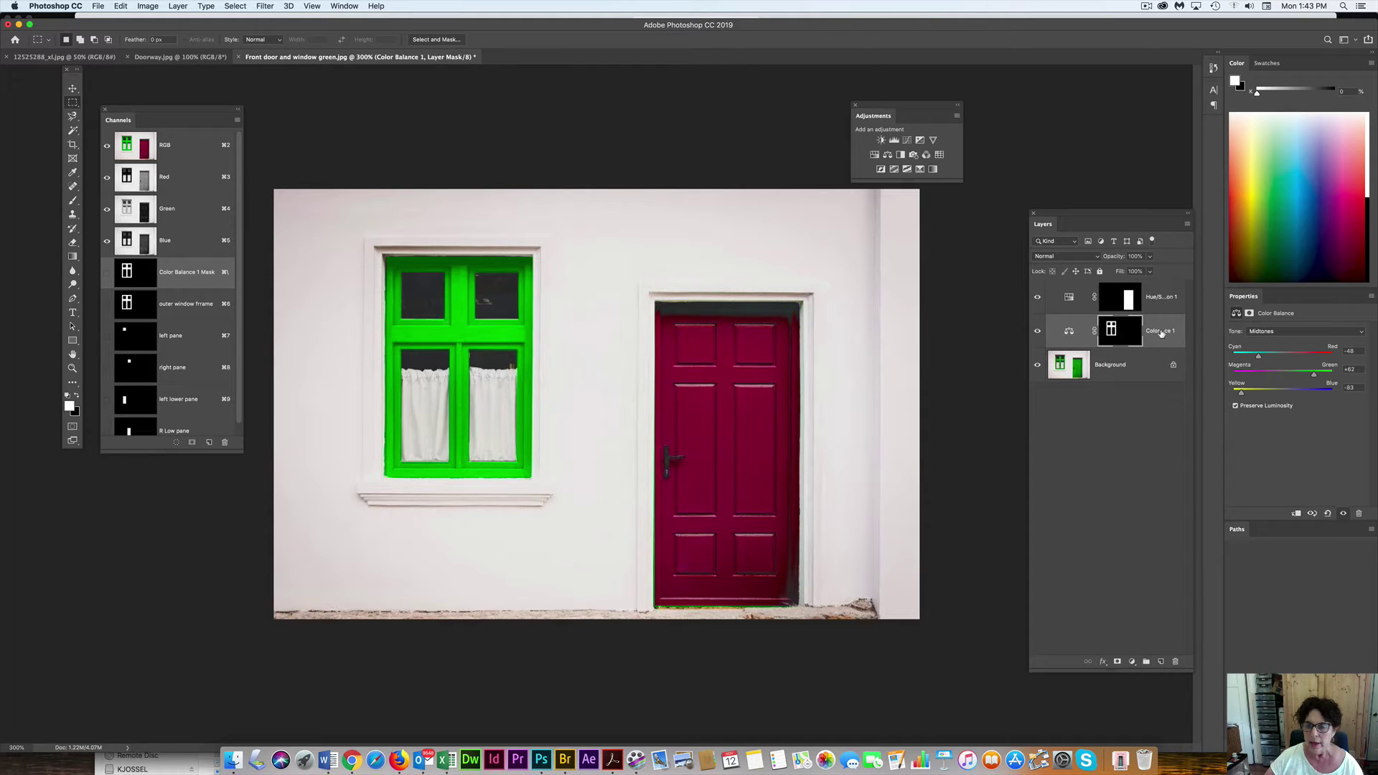
Move the Color Balance layer above the Hue/Saturation layer and load its mask as a selection.
left_click_drag(1160, 335, 1163, 290)
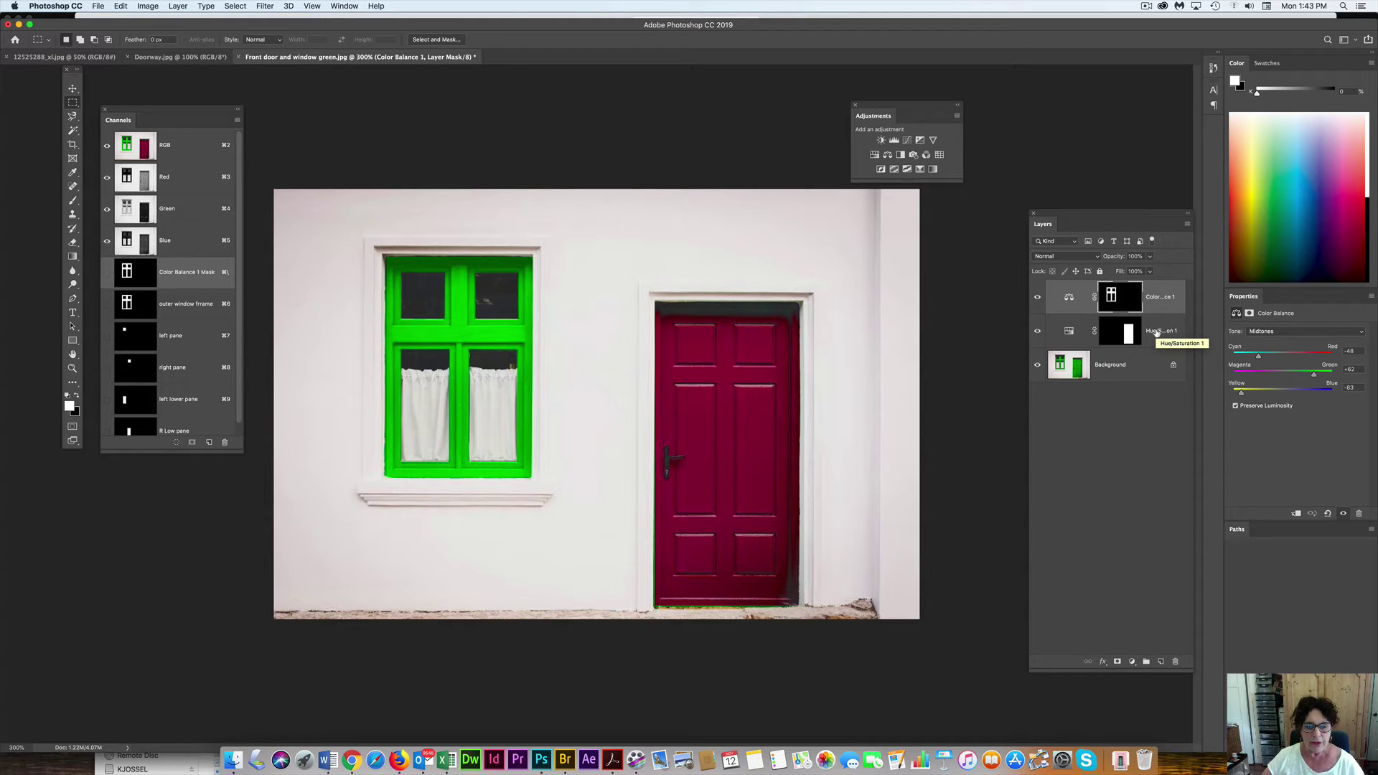
left_click(1111, 297, "super")
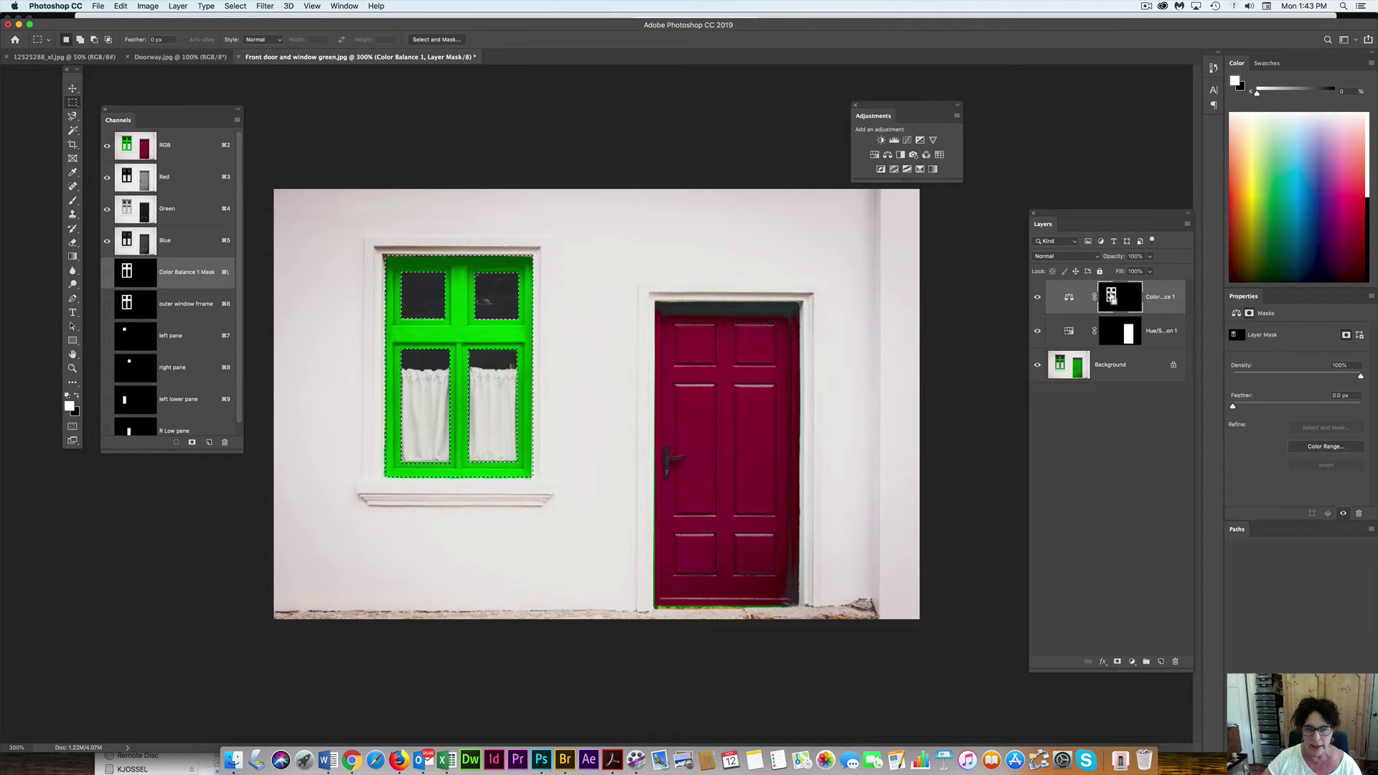
Hide the Color Balance layer and add a Hue/Saturation adjustment to the selected window frame, shifting its hue to blue and reducing lightness.
left_click(1038, 297)
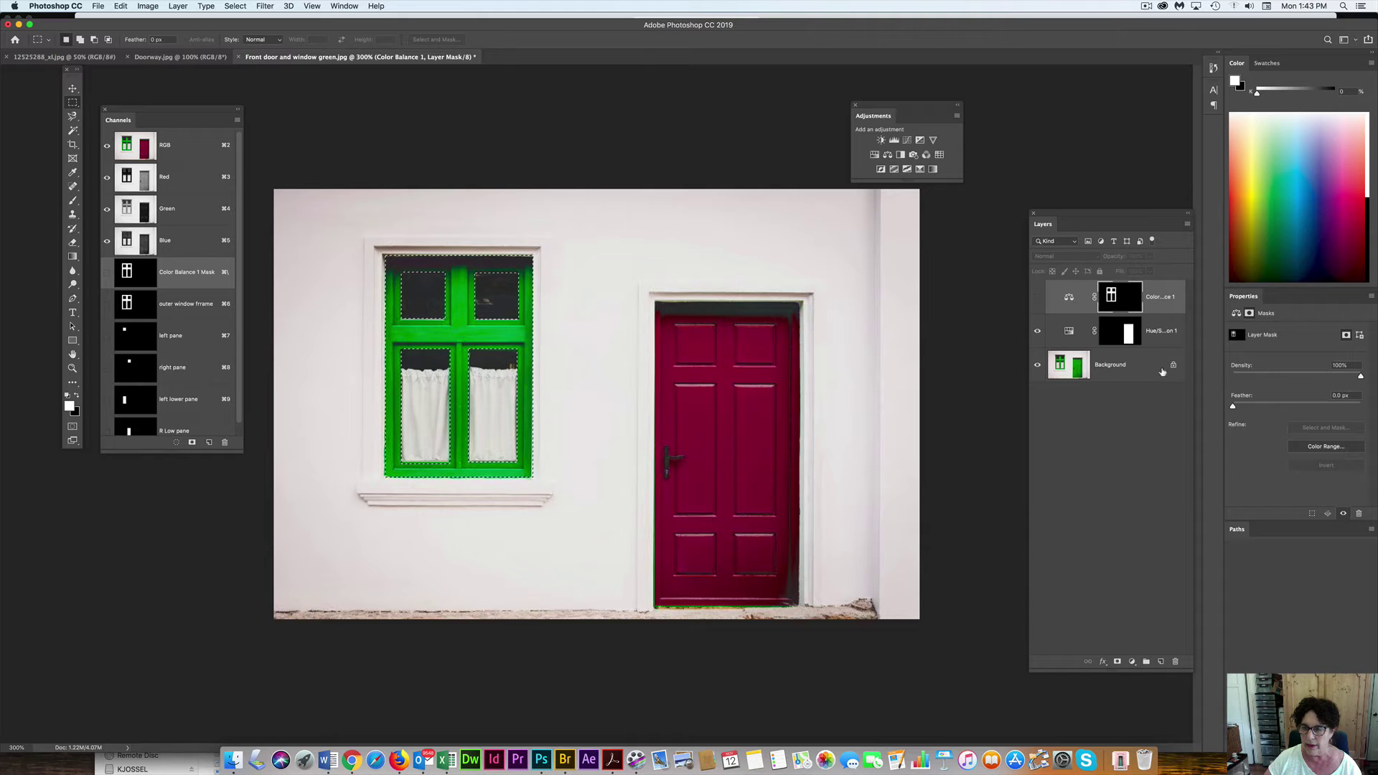
left_click(875, 155)
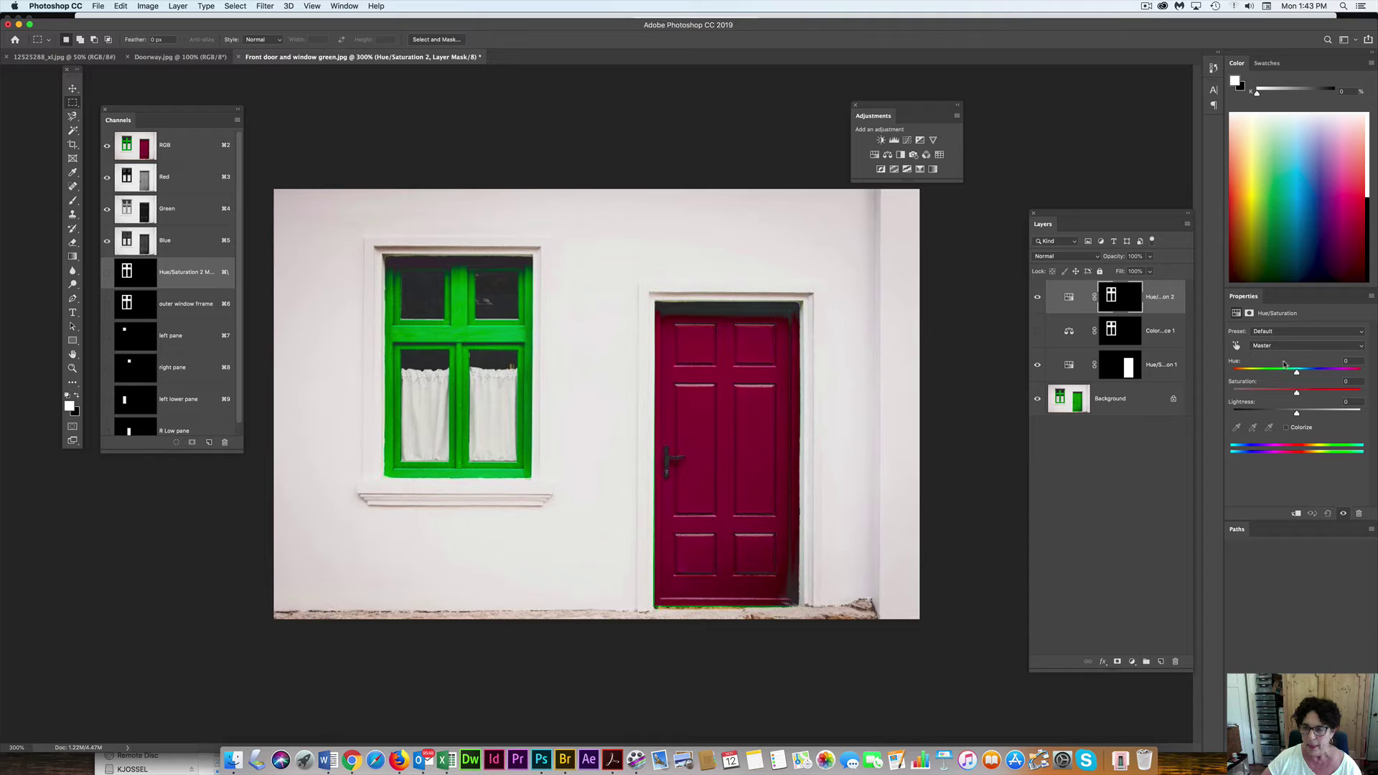
left_click_drag(1297, 372, 1292, 415)
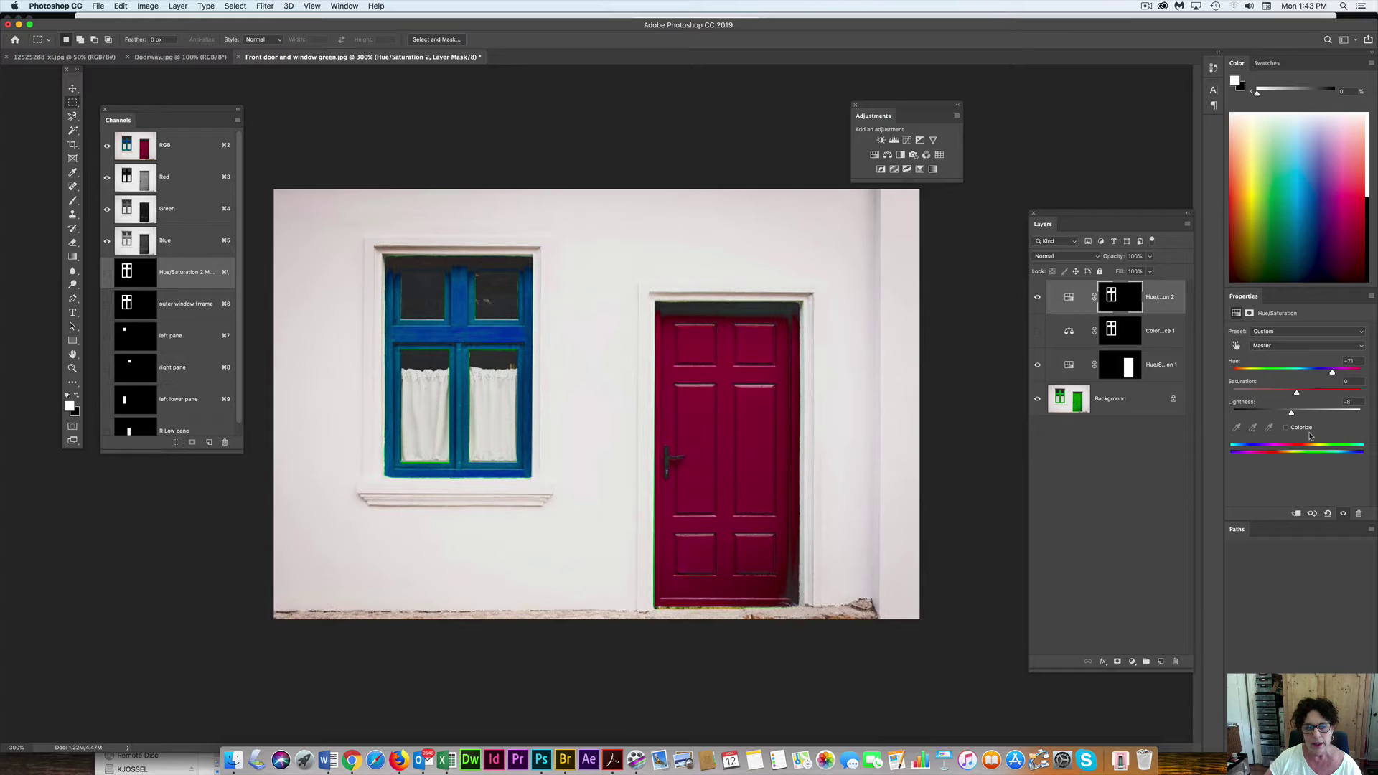
left_click_drag(1291, 414, 1286, 416)
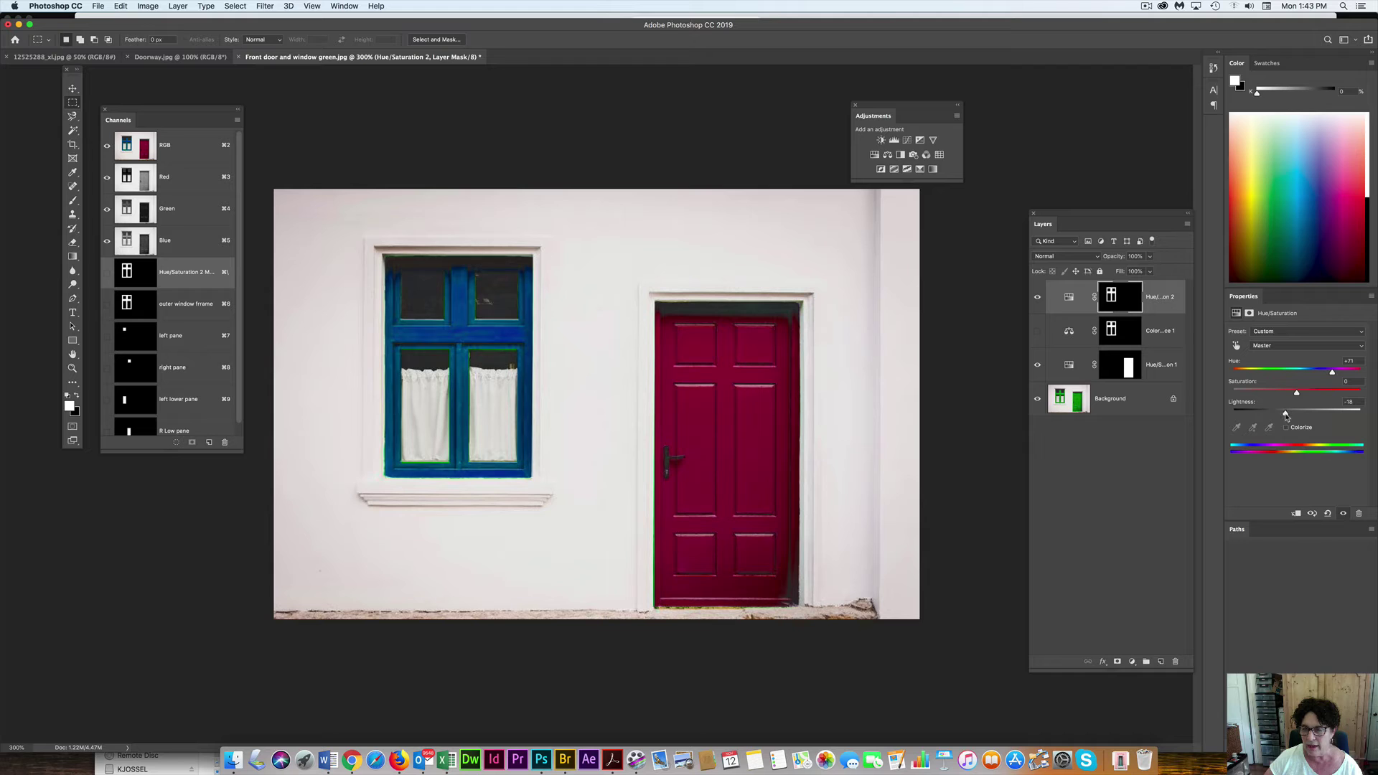
Colorize the window frame's Hue/Saturation adjustment with Hue 100 and Saturation 46.
left_click(1287, 428)
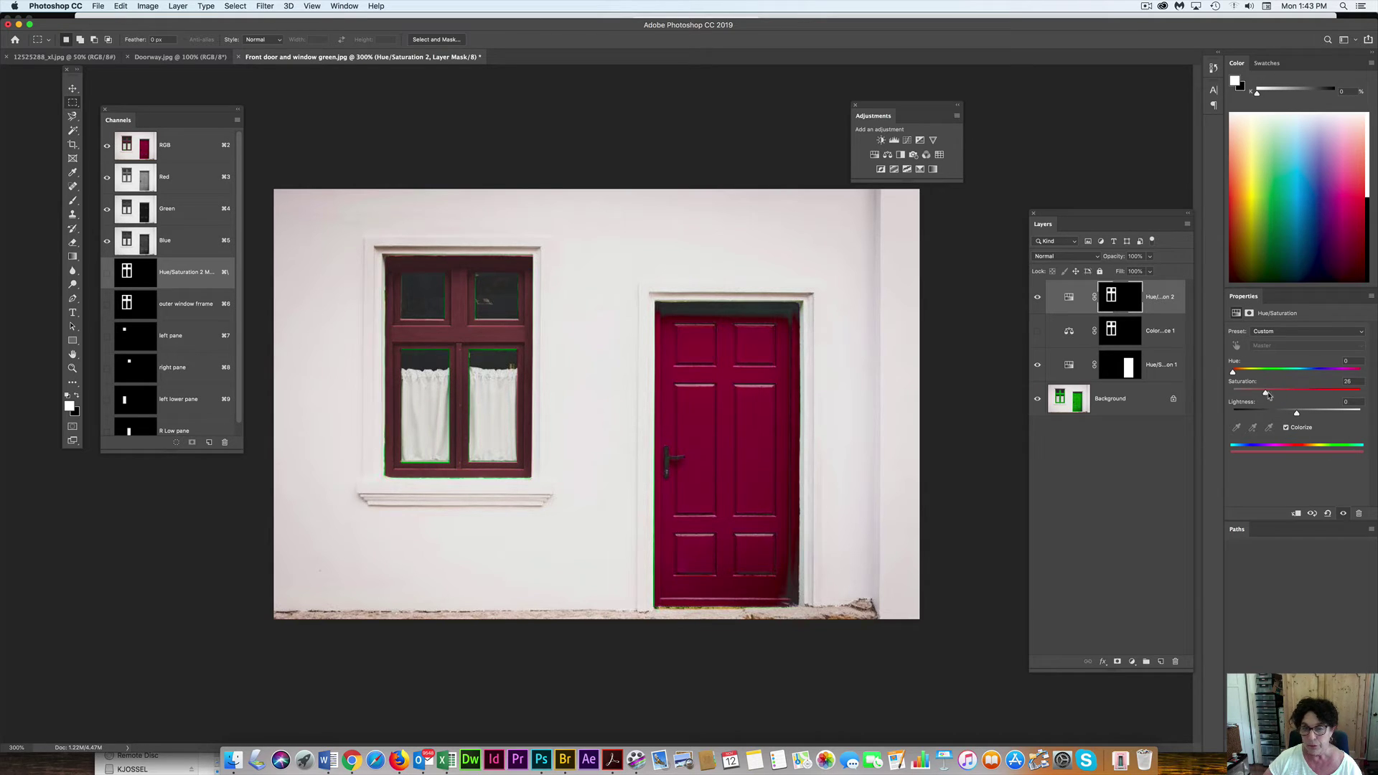
mouse_move(1265, 394)
left_mouse_down()
mouse_move(1292, 395)
mouse_move(1250, 374)
left_mouse_up()
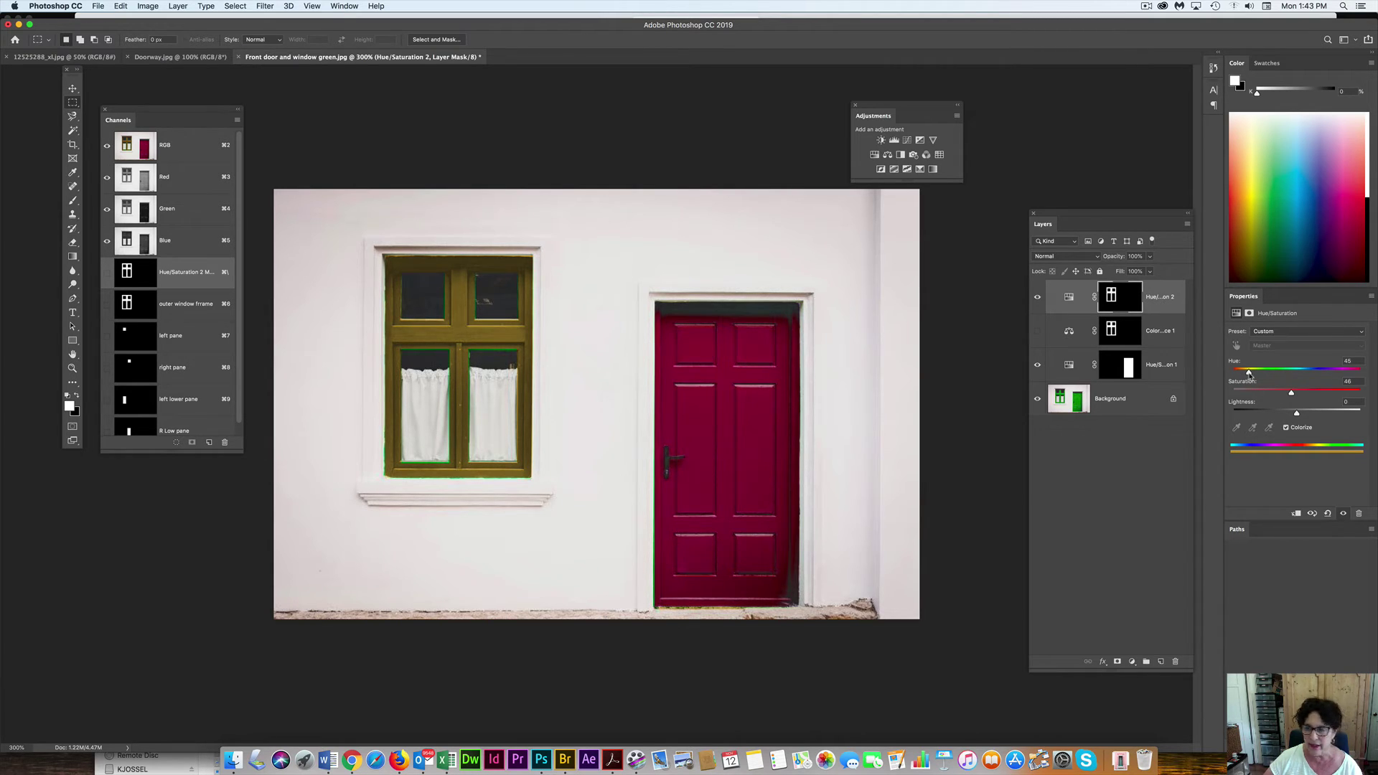
left_click_drag(1249, 374, 1270, 376)
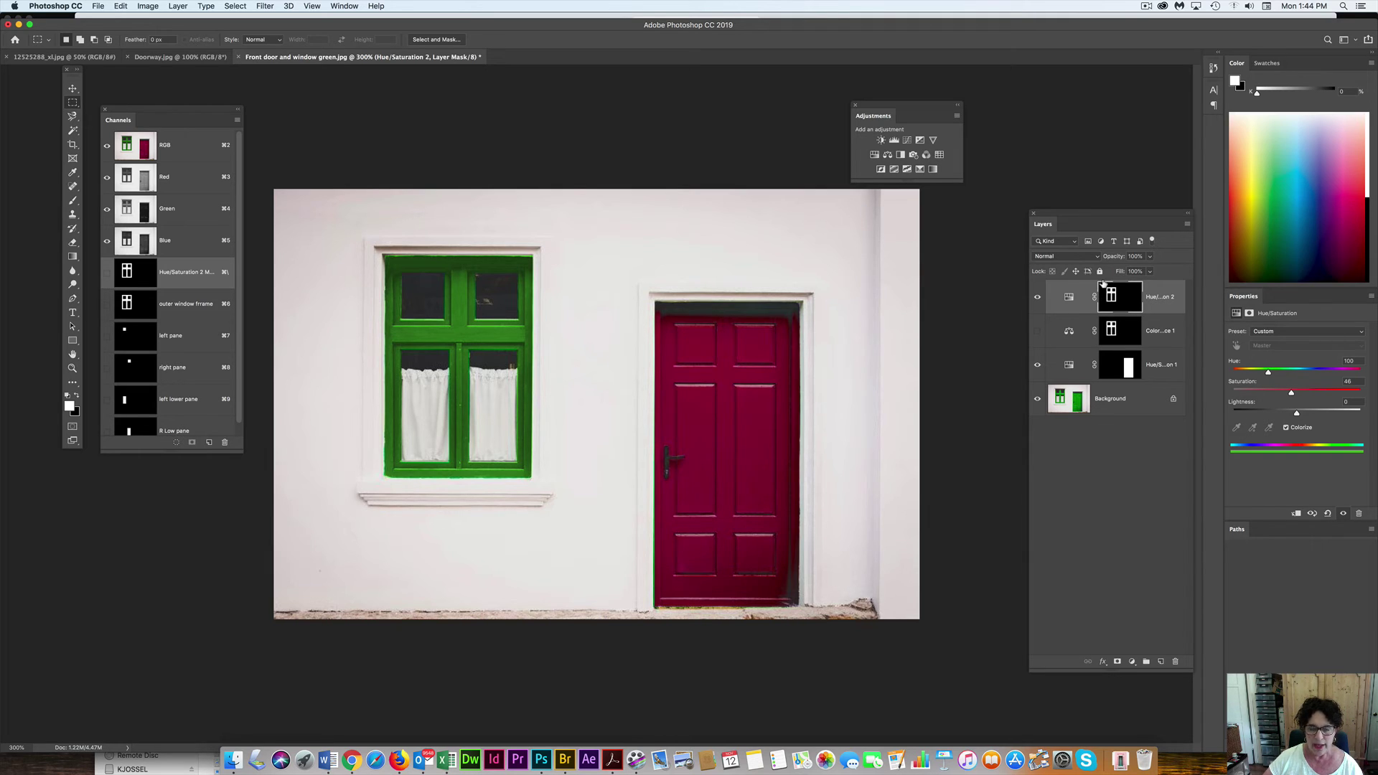
Compare the recoloured window frame and door with the original by hiding and restoring both Hue/Saturation layers.
left_click(1037, 296)
left_click(1038, 366)
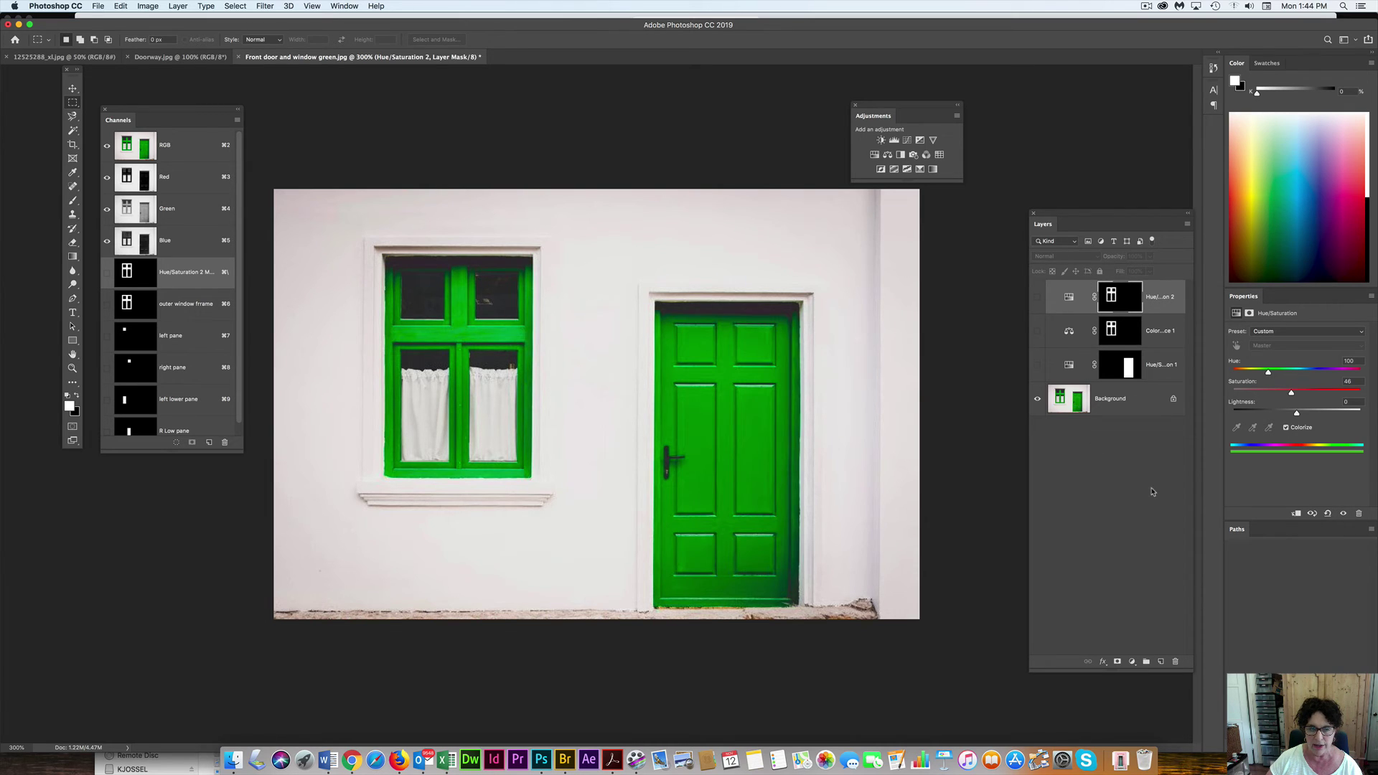
left_click(1038, 365)
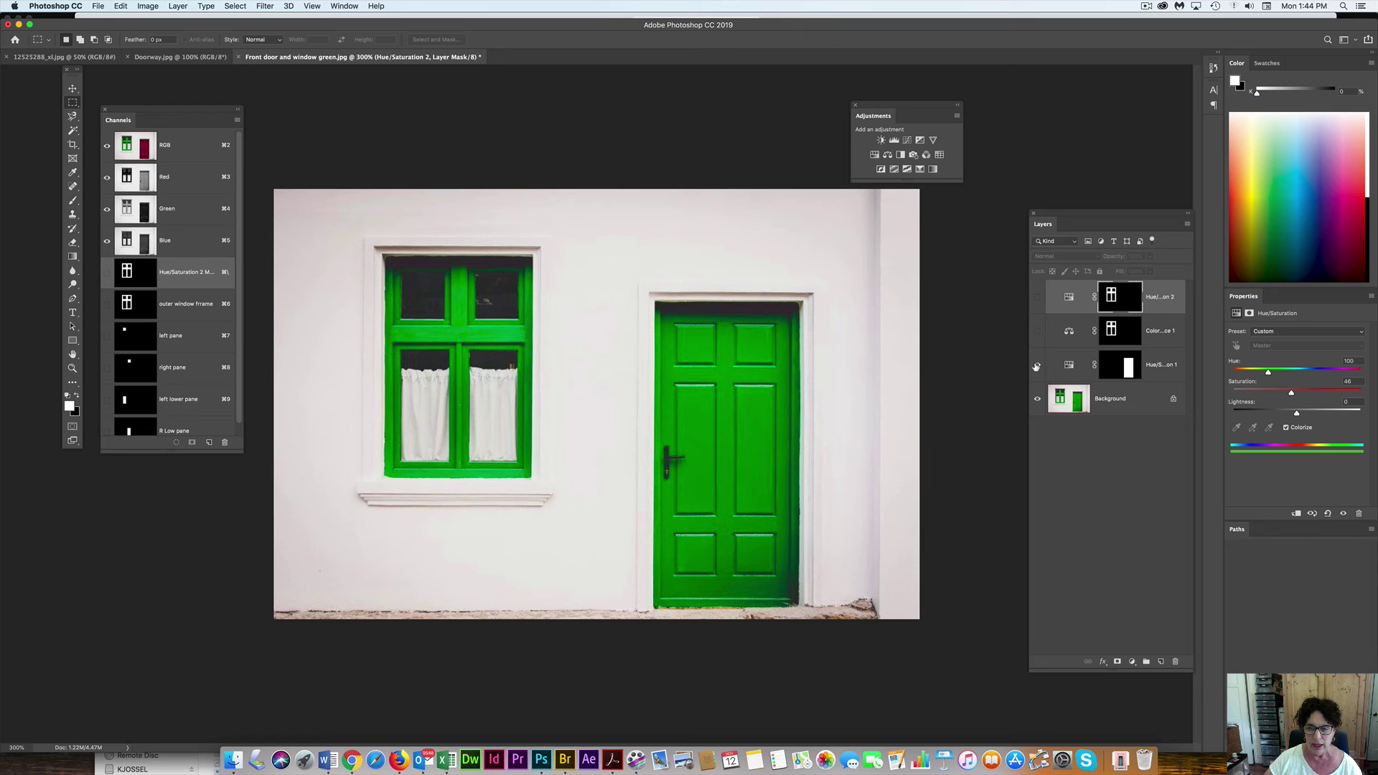
left_click(1037, 297)
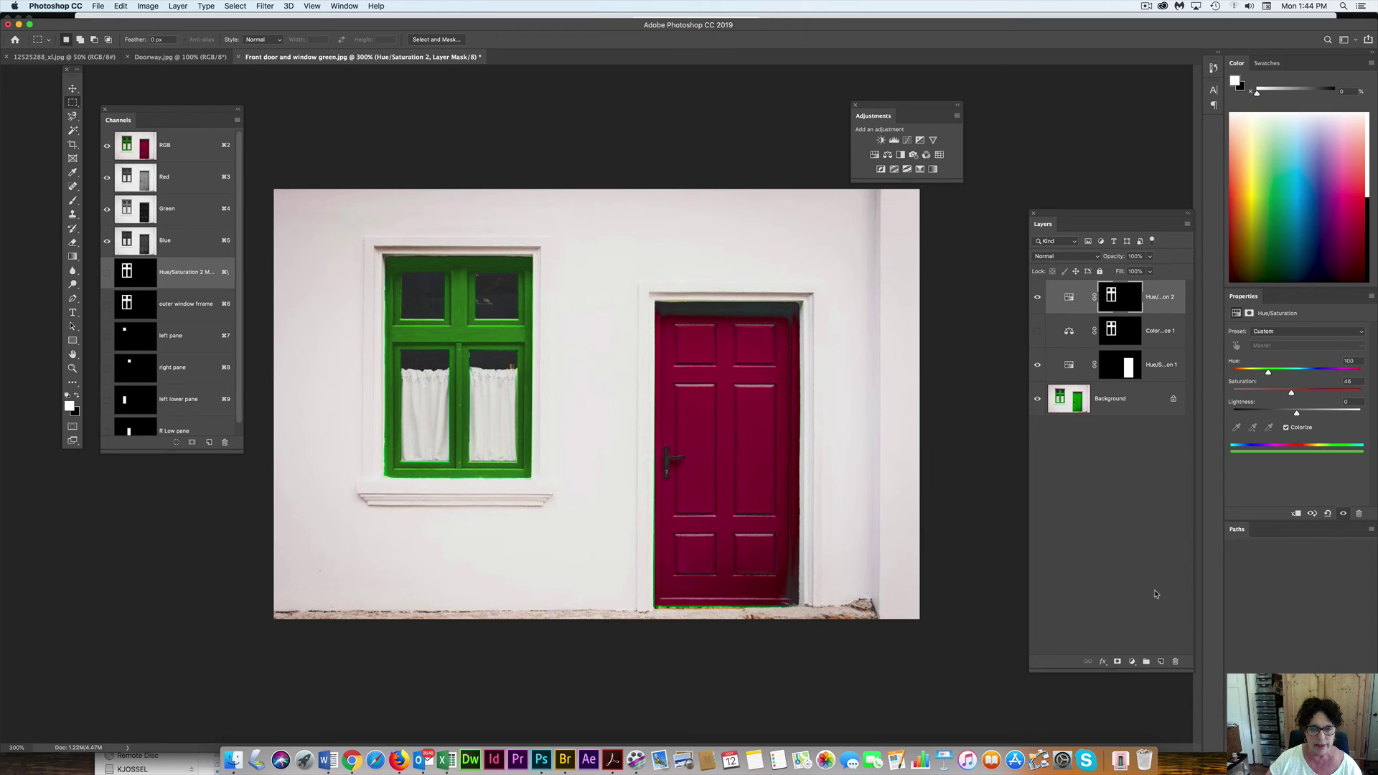
Add a Levels adjustment directly above the Background layer with black input 25, midtones 0.91 and a slightly lowered white input.
left_click(1135, 401)
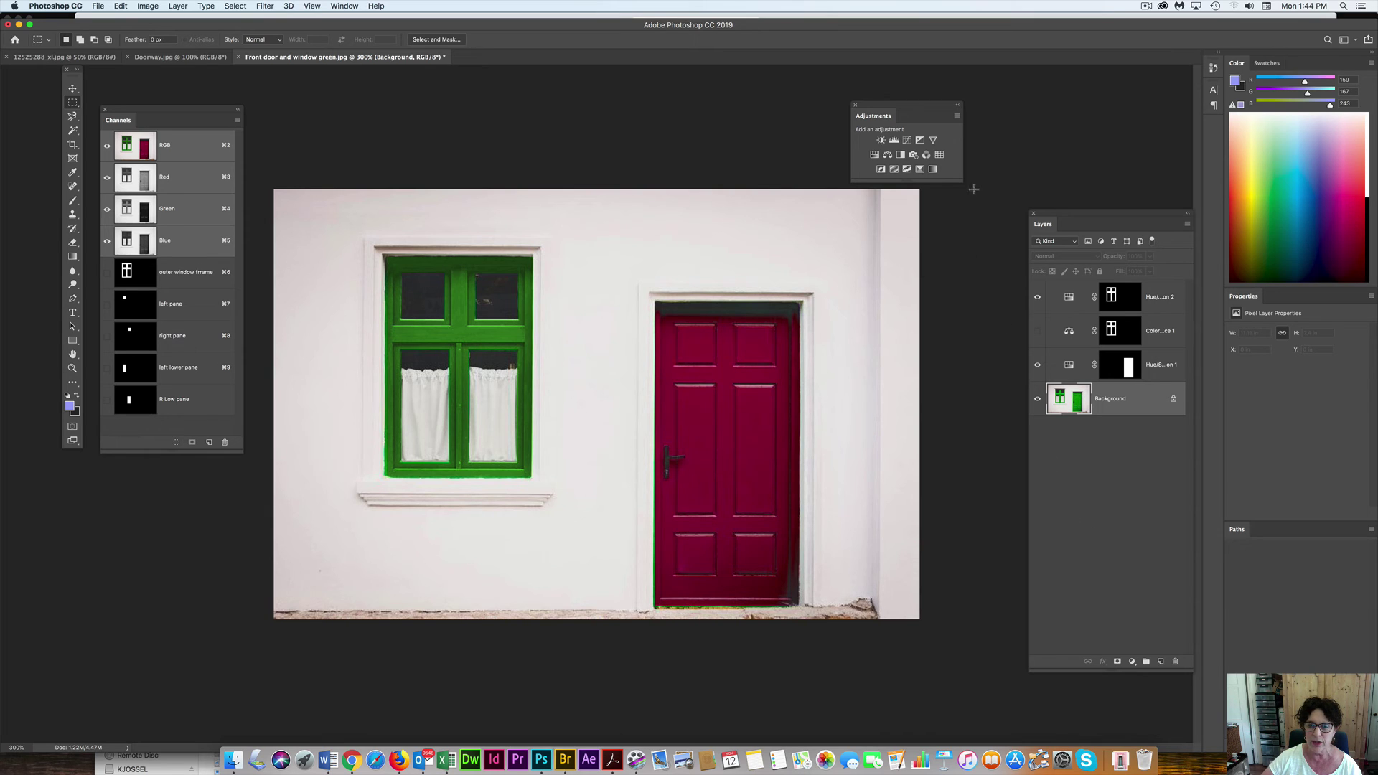
left_click(894, 140)
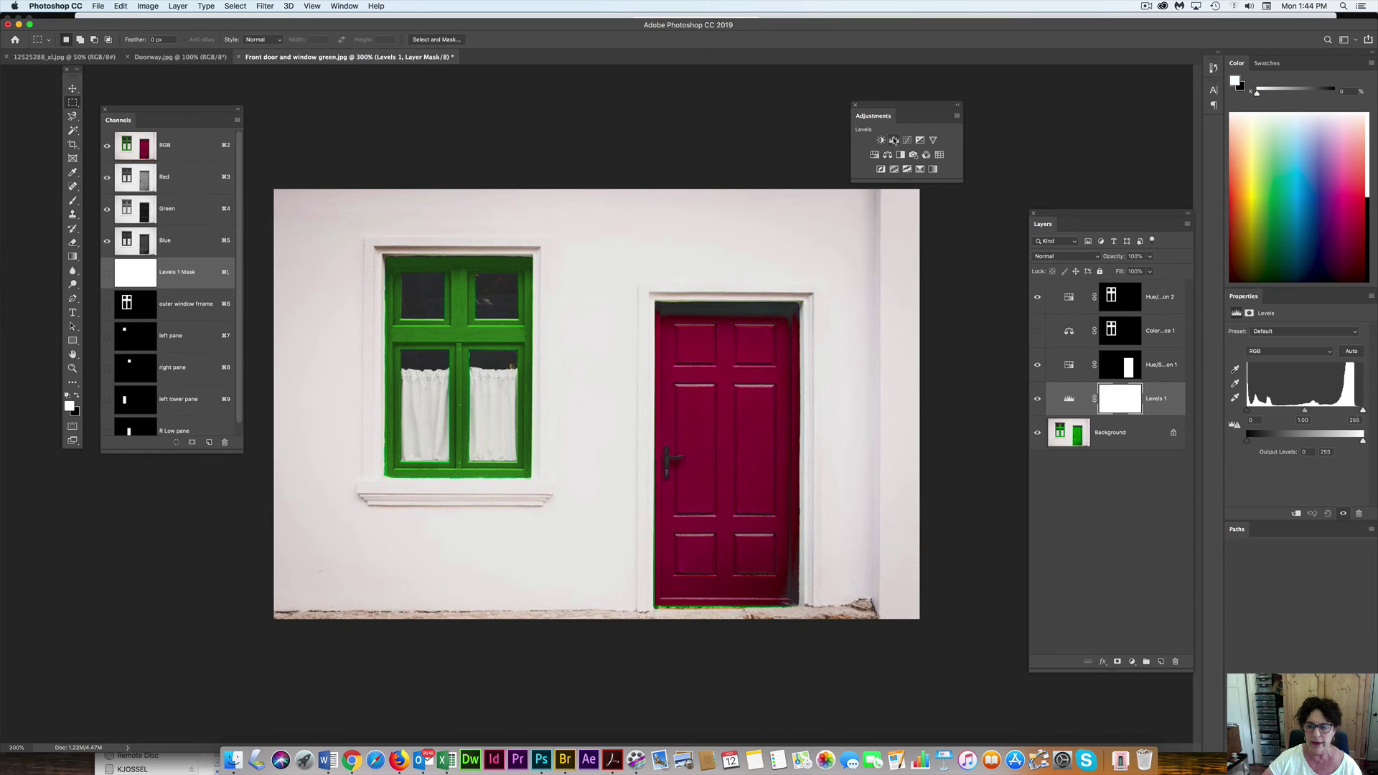
left_click(1352, 352)
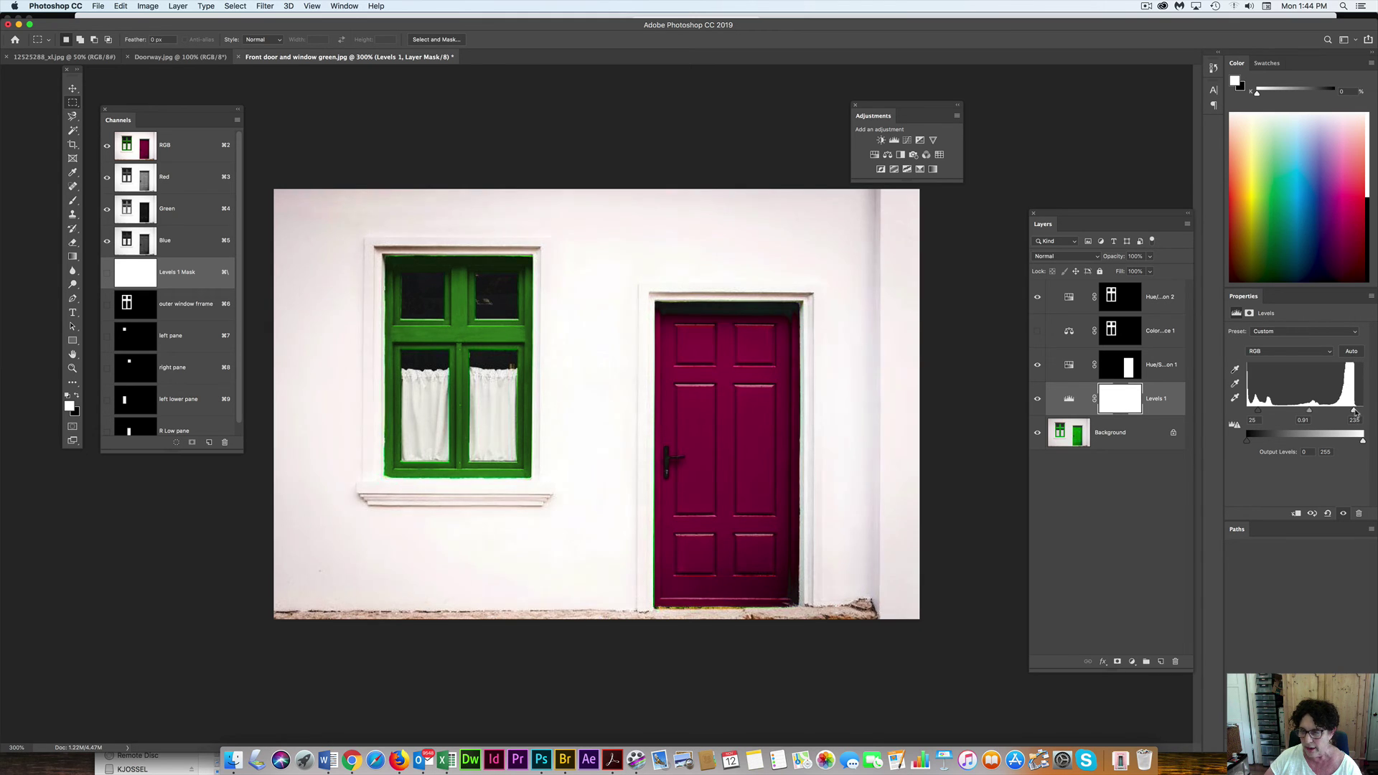
left_click_drag(1354, 412, 1358, 413)
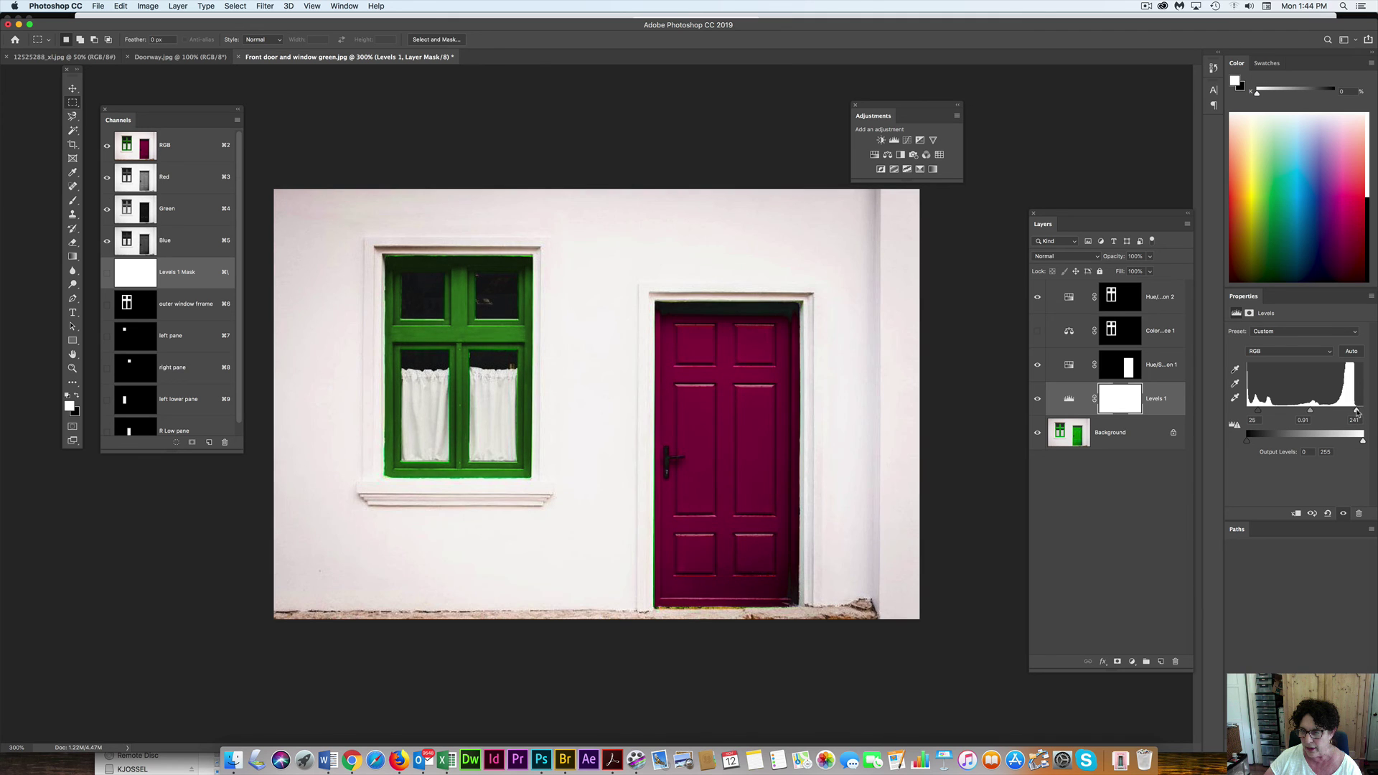